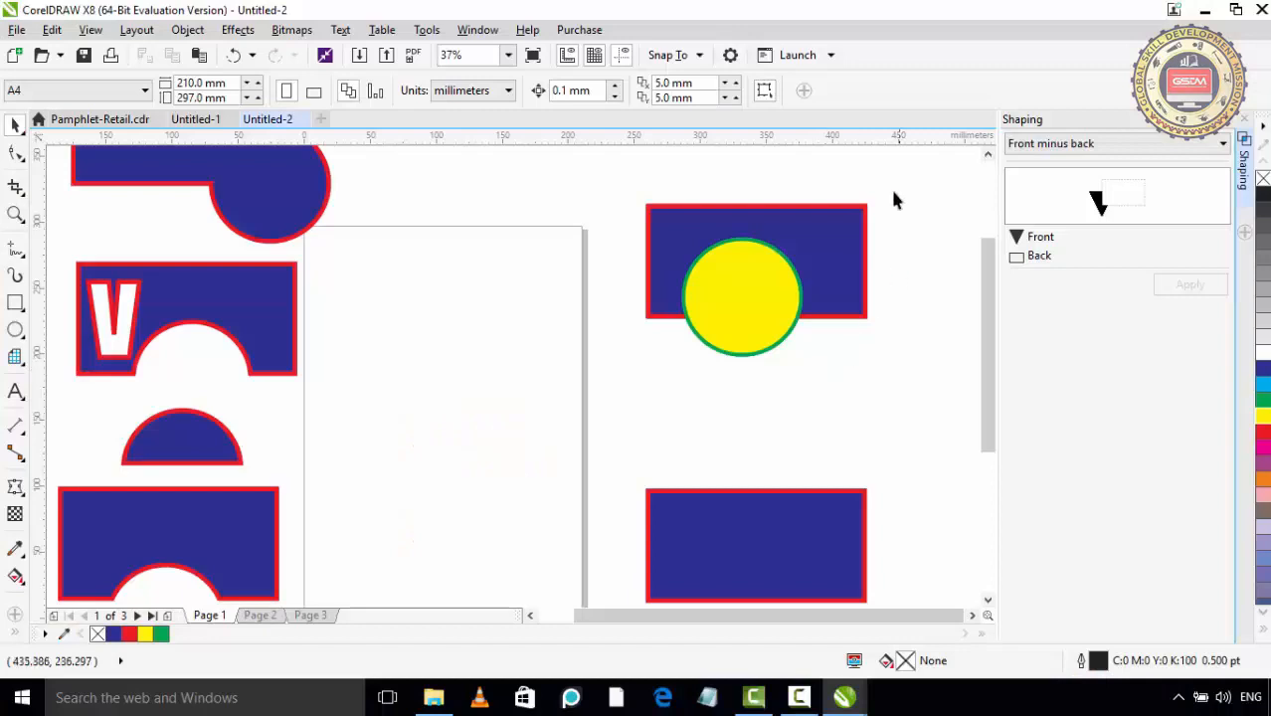
Place copies of the blue rectangle and yellow circle on the page, with the circle overlapping the rectangle's lower-right corner
click(1077, 149)
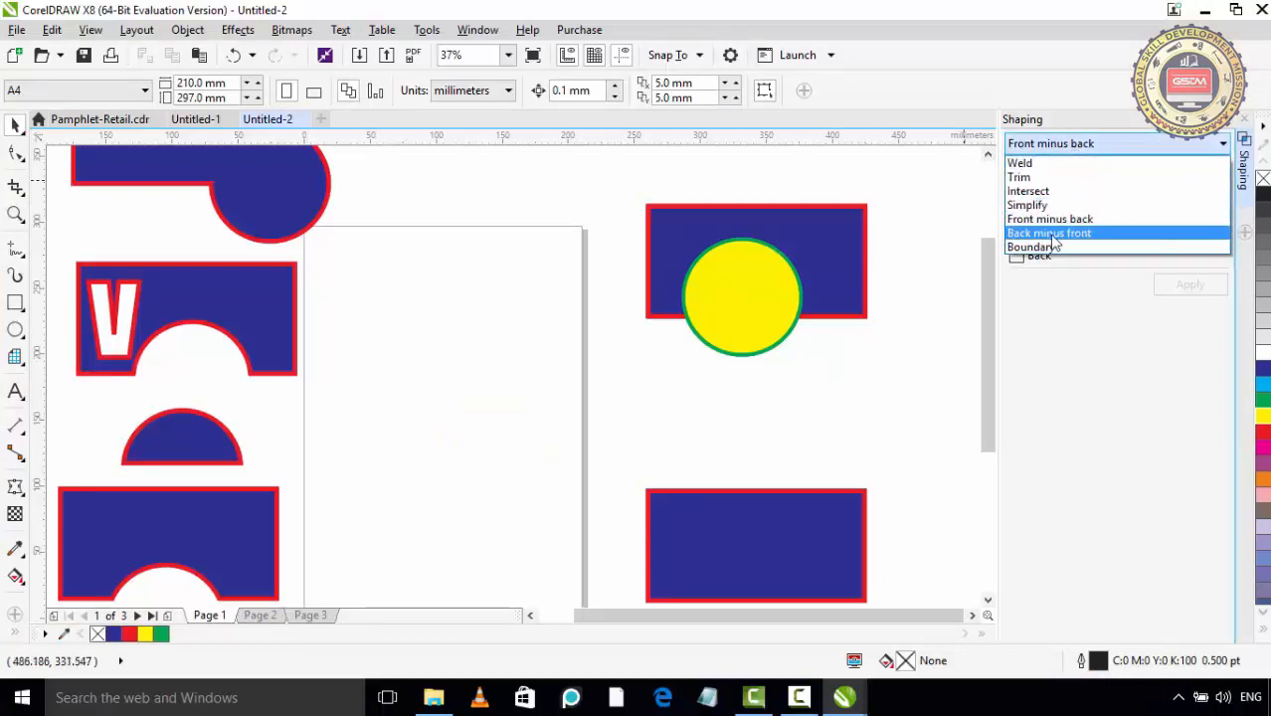
click(1083, 149)
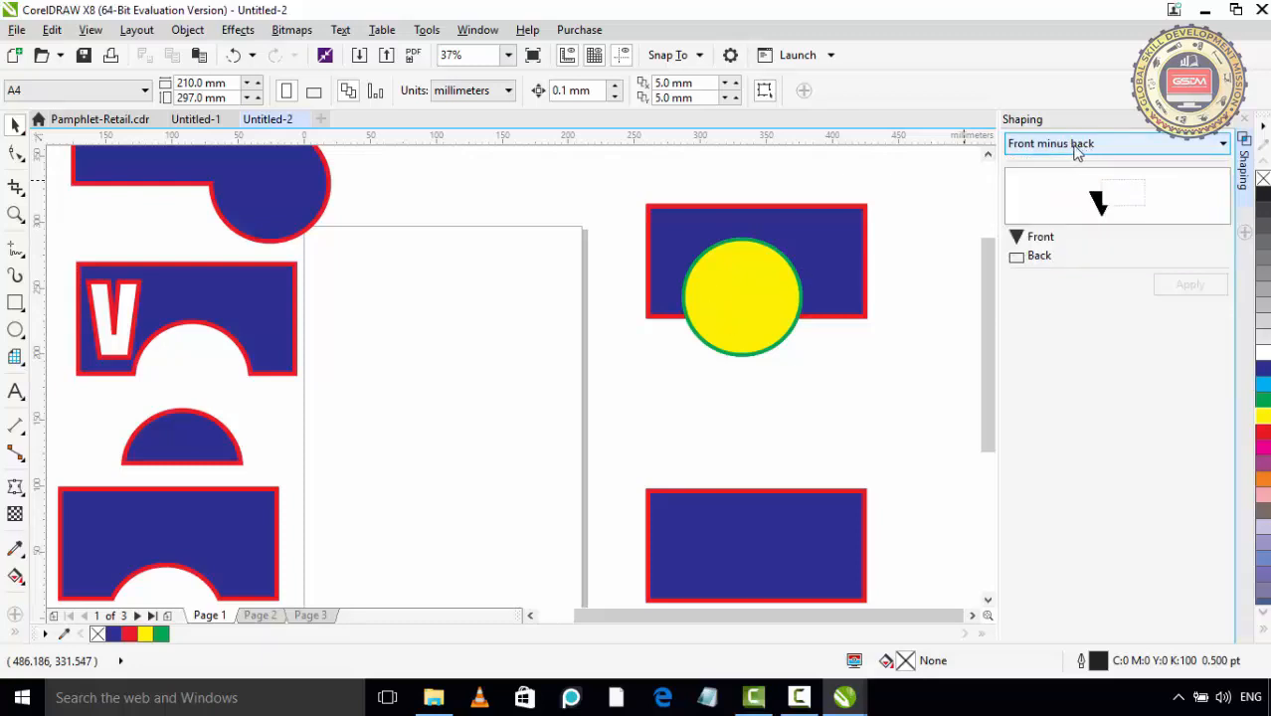
drag(774, 238, 505, 283)
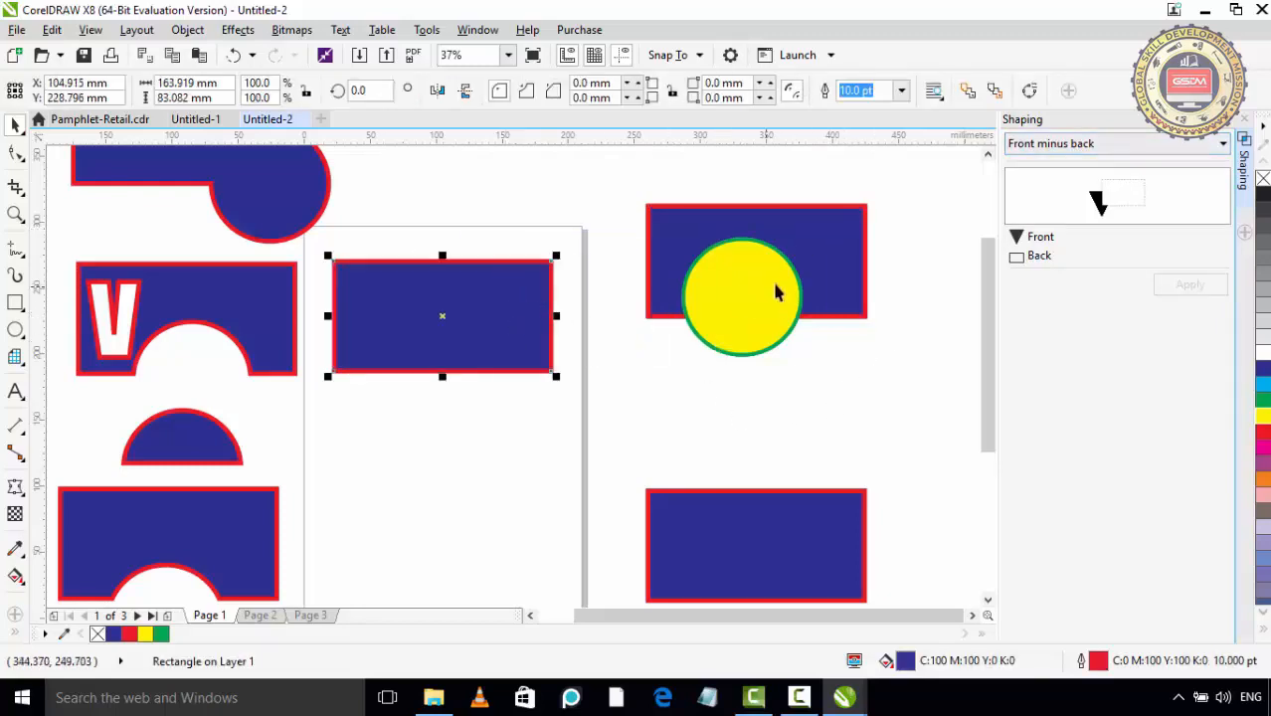
drag(776, 291, 565, 360)
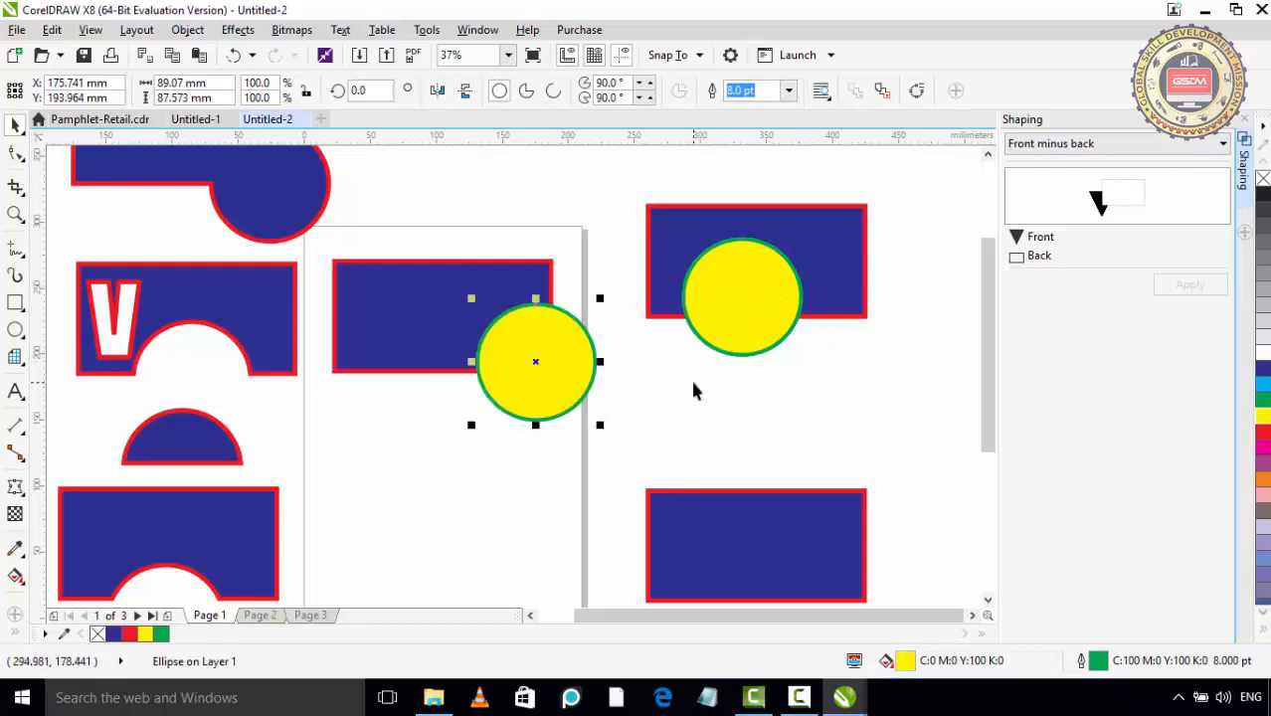
click(678, 401)
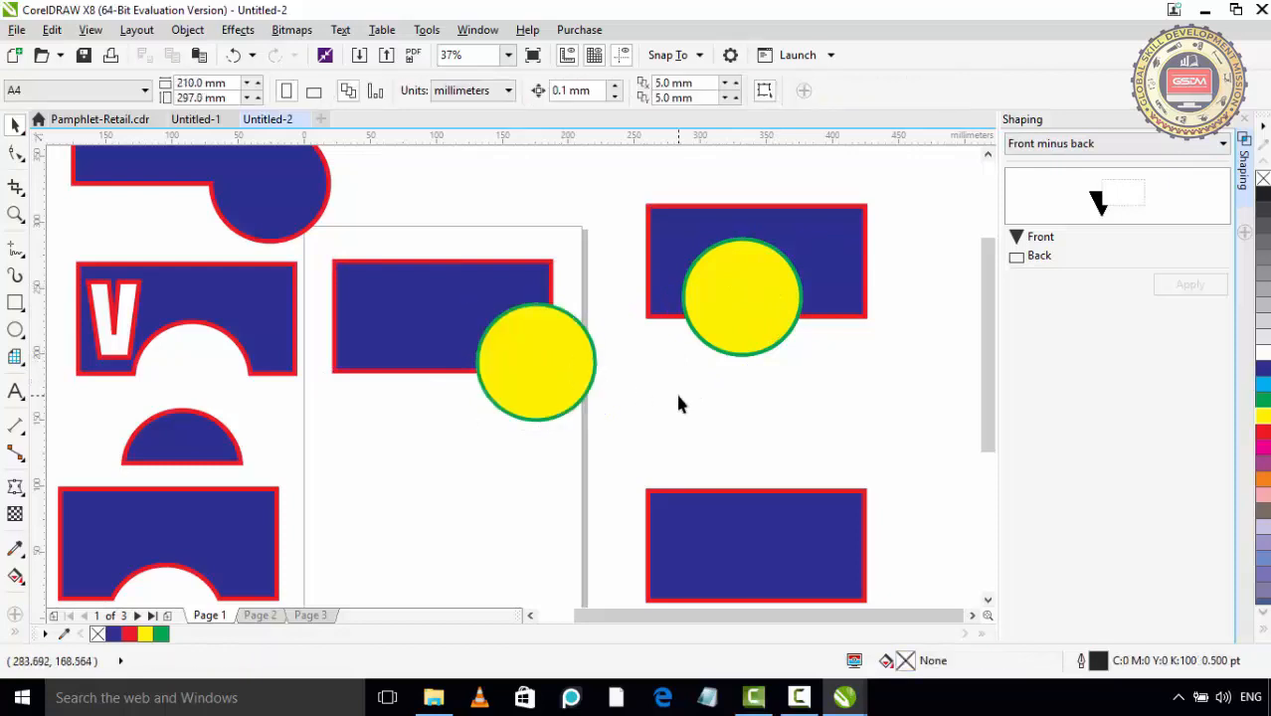
Apply the Front minus back shaping operation to the overlapping yellow circle and blue rectangle on the page
click(572, 367)
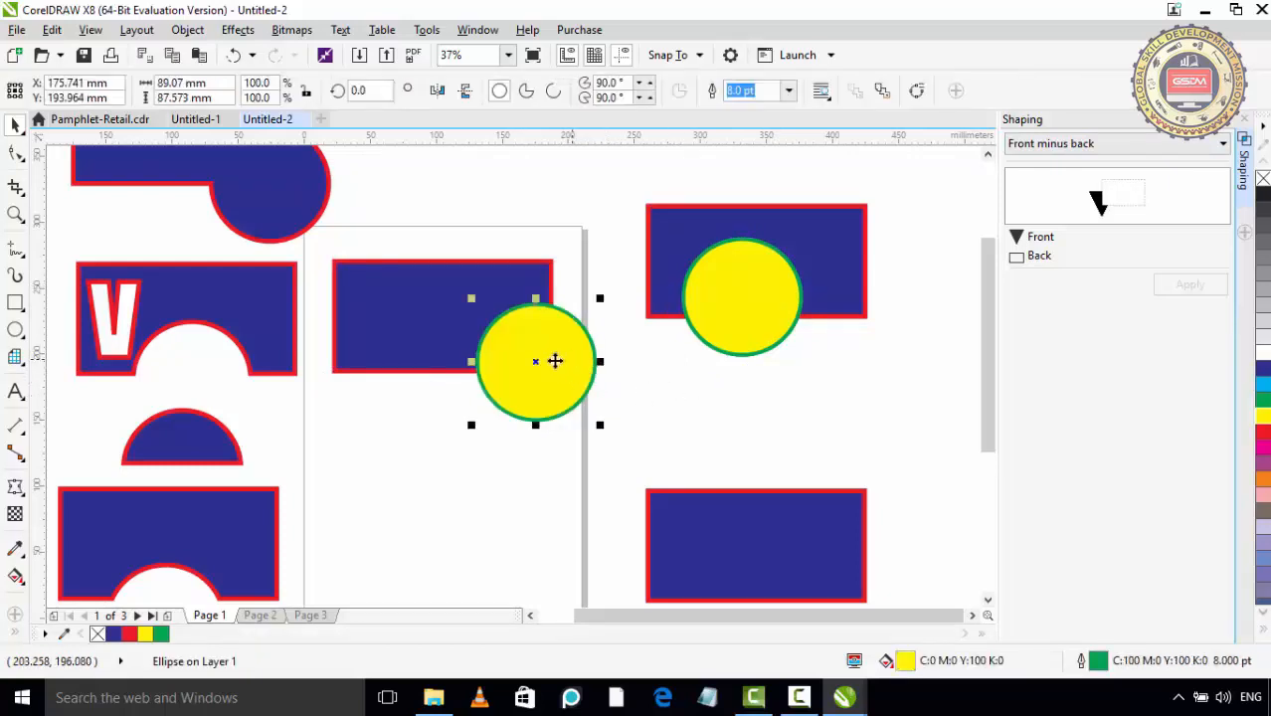
shift+click(431, 347)
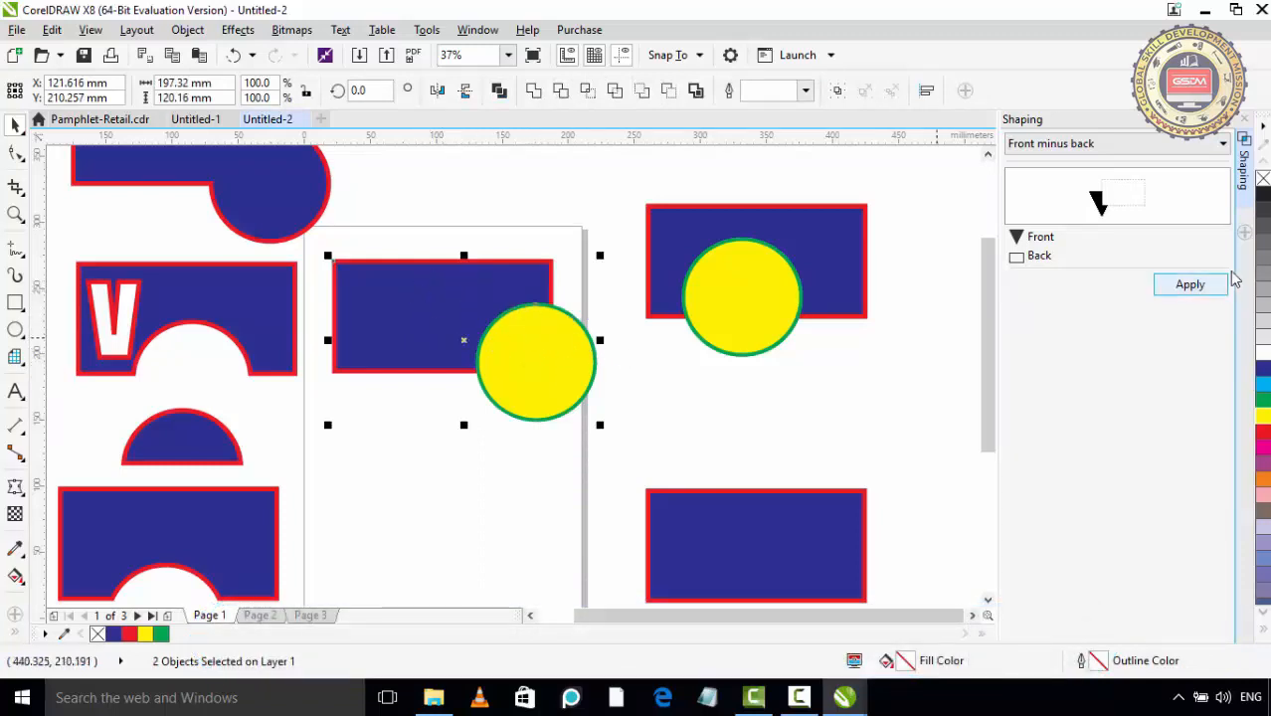
click(1194, 286)
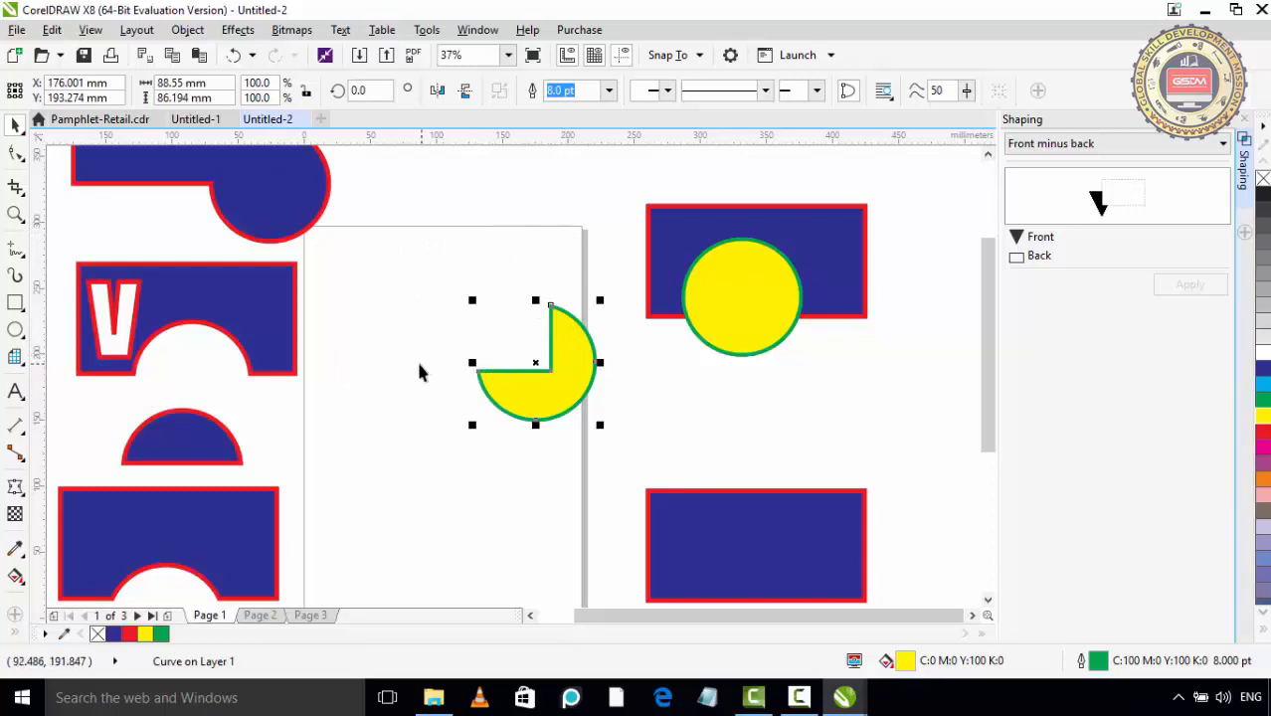
click(685, 424)
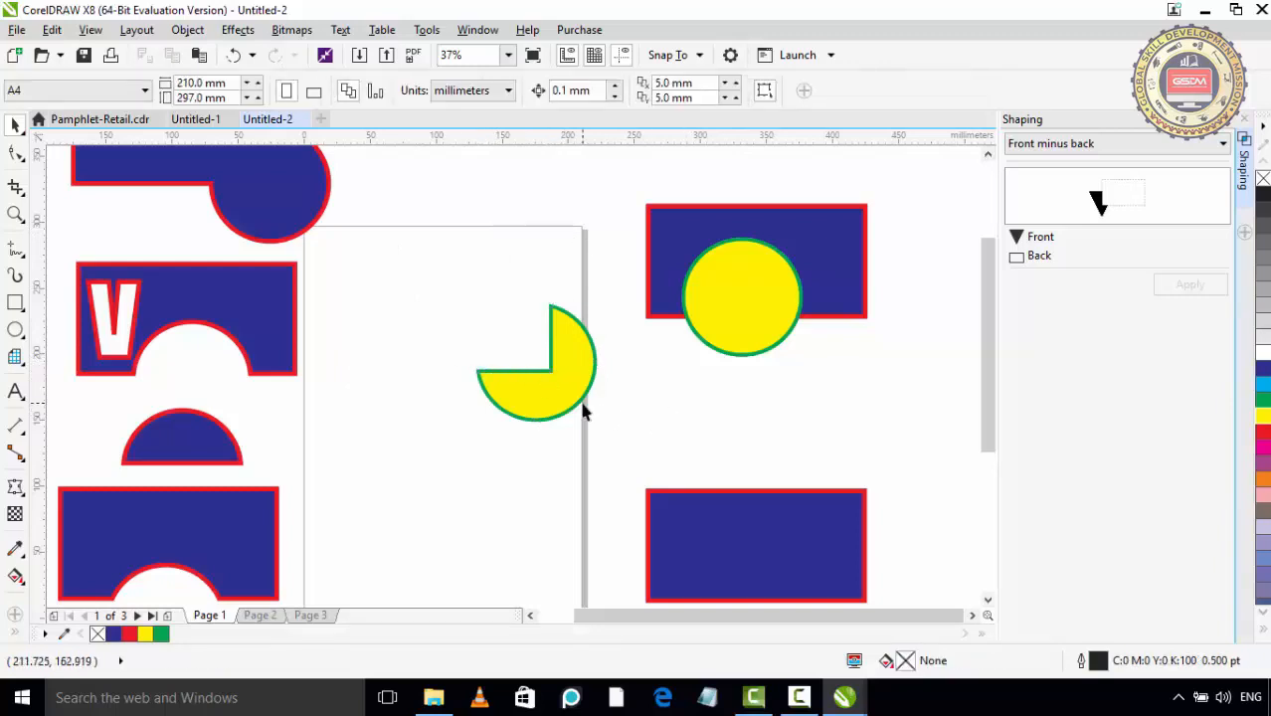
Move the cut yellow circle off the page to the lower end of the column of finished shapes
scroll(561, 388, down, 1)
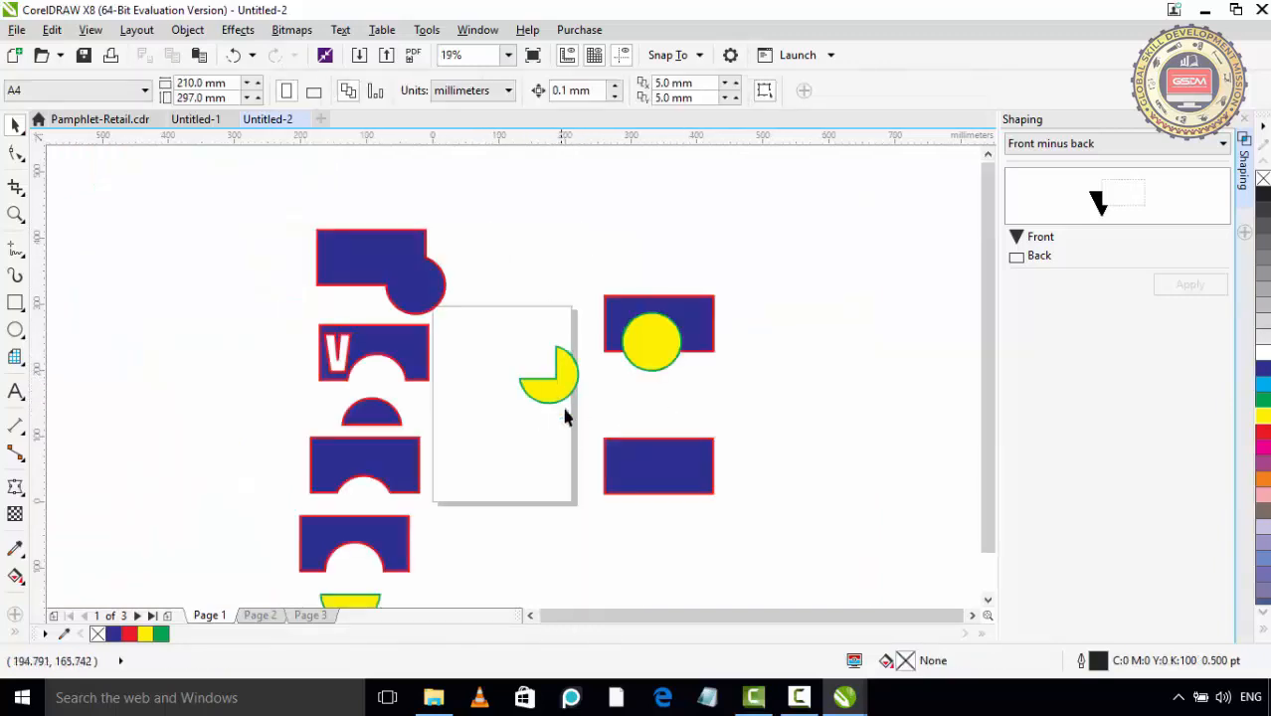
drag(570, 428, 354, 521)
drag(505, 397, 440, 587)
Place fresh copies of the blue rectangle and yellow circle on the page, overlapping at the rectangle's lower-right corner
drag(632, 334, 477, 412)
key(F7)
right_click(477, 413)
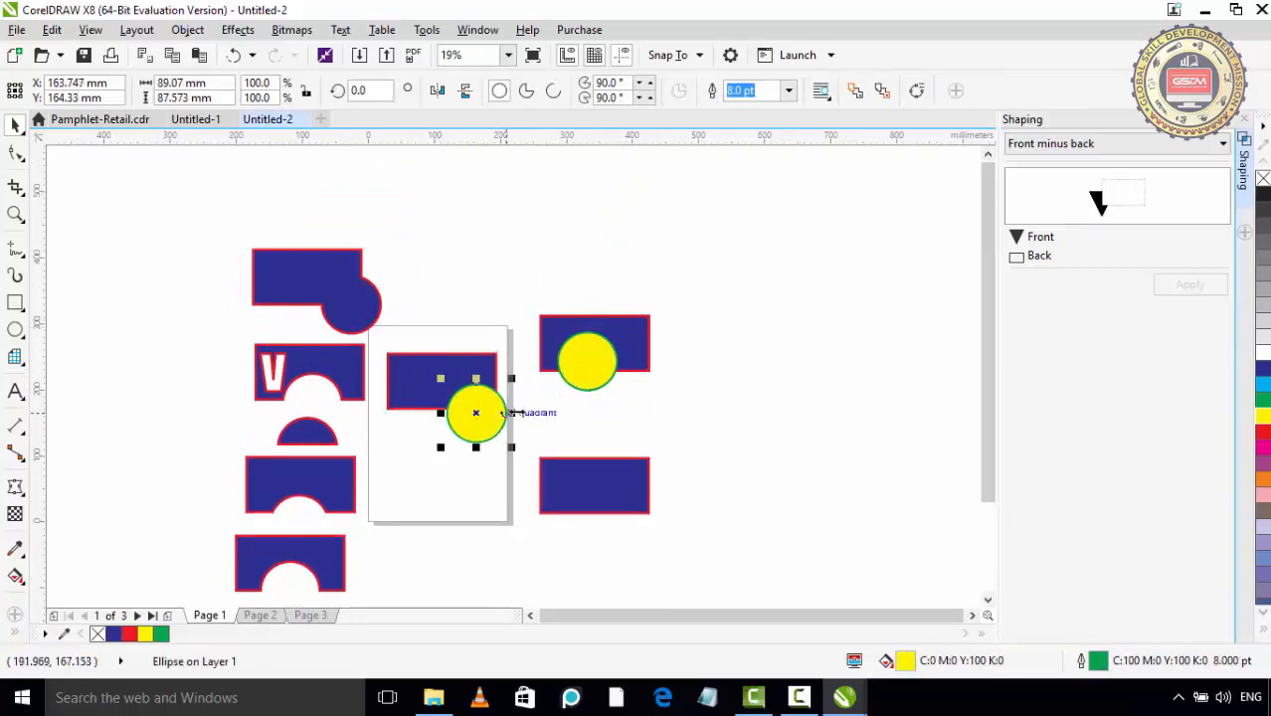
click(727, 401)
Apply the Back minus front shaping operation to the yellow circle and blue rectangle on the page
click(1114, 143)
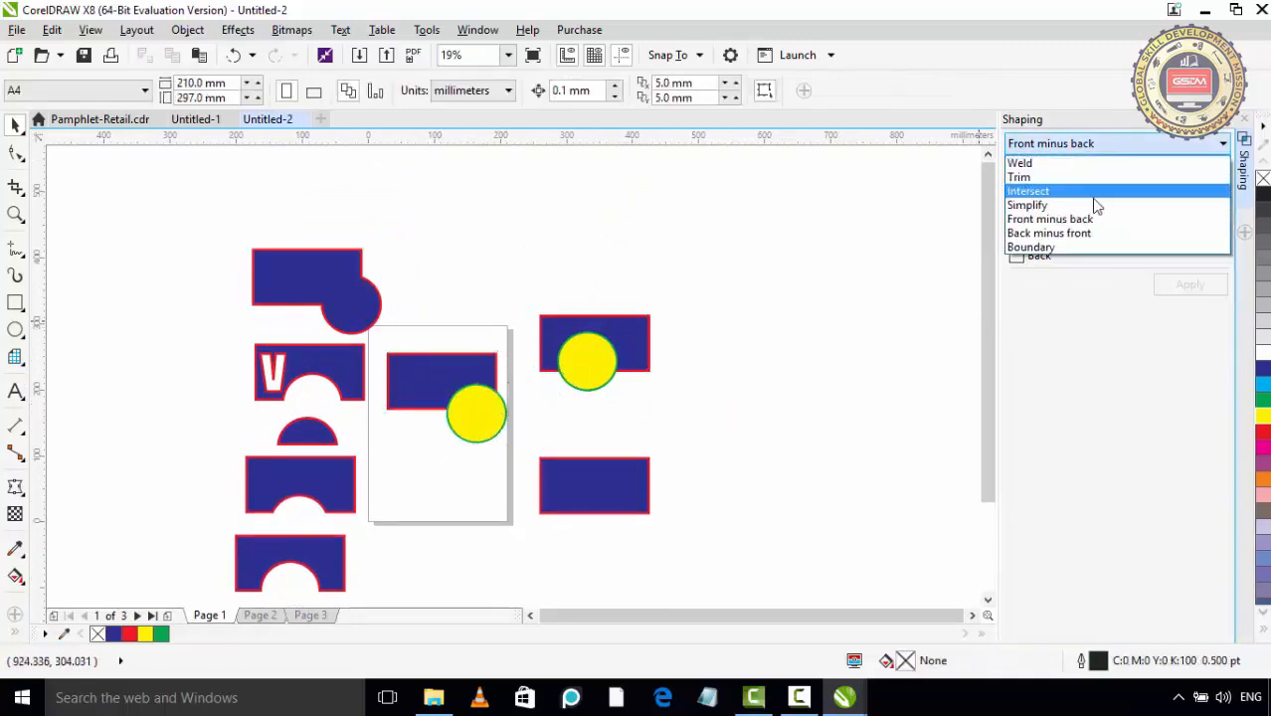
click(1088, 222)
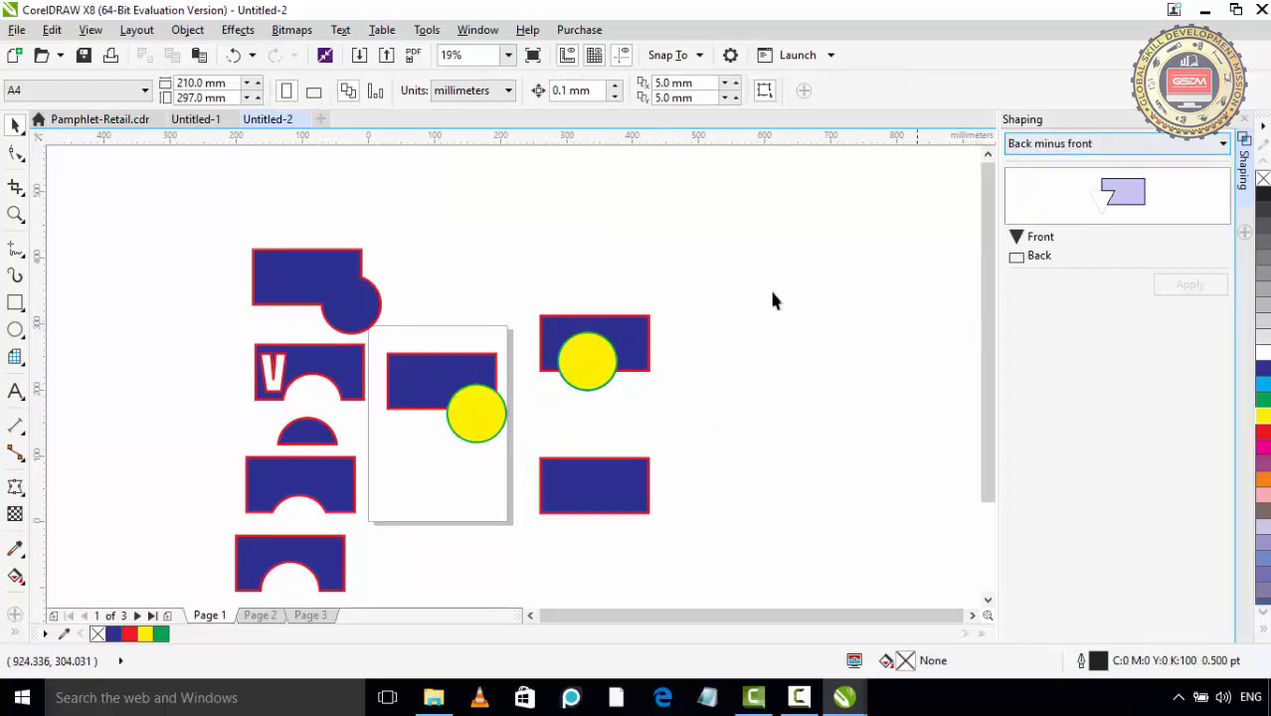
click(497, 413)
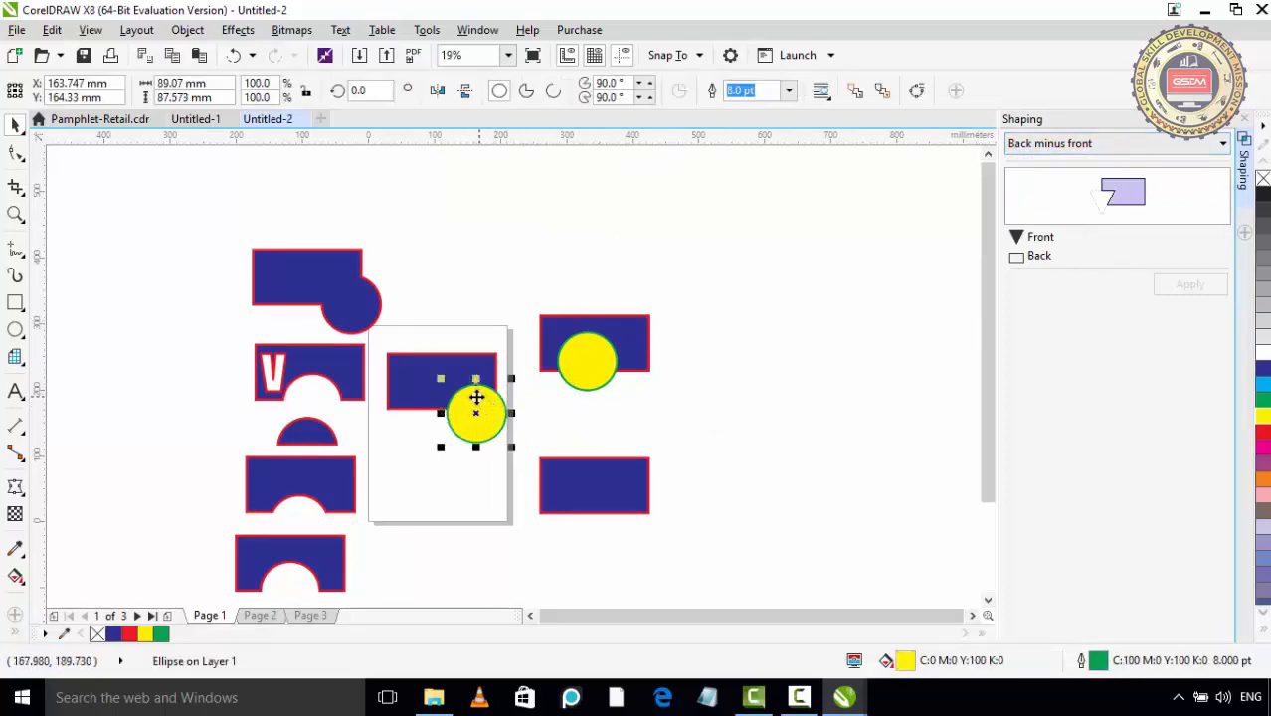
shift+click(441, 378)
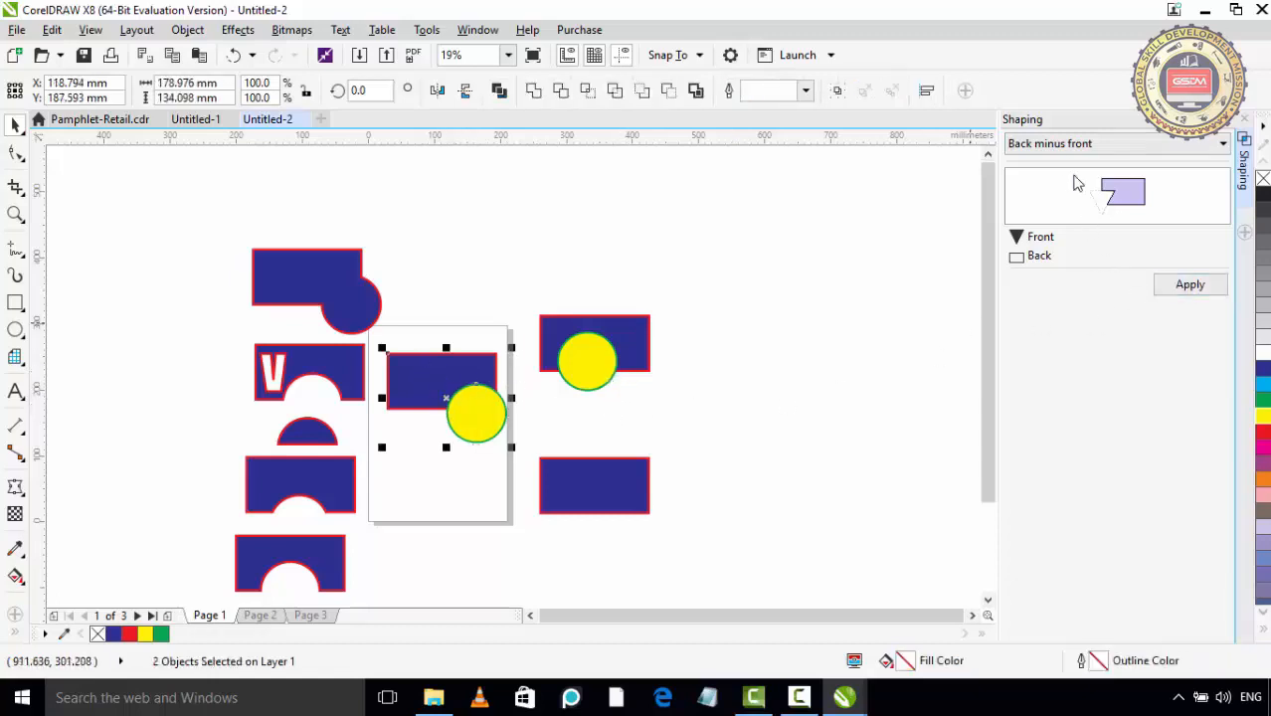
click(1169, 289)
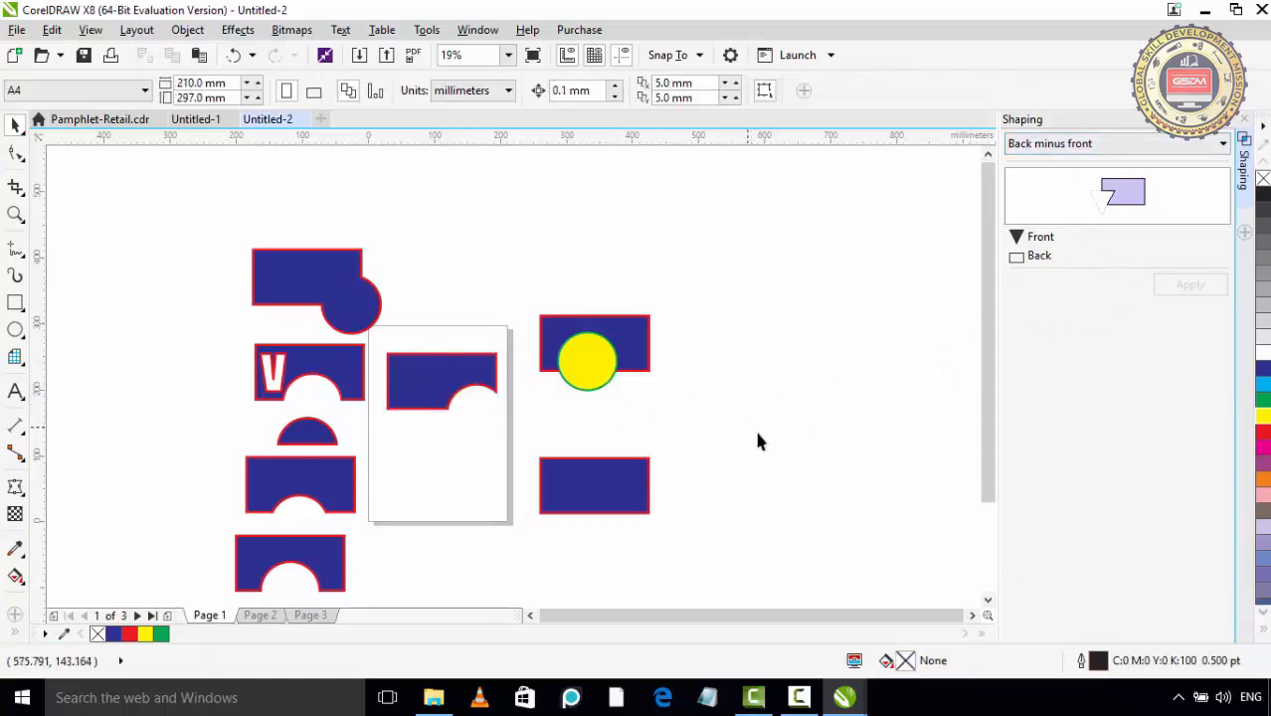
Move the notched blue rectangle off the page to below the cut yellow circle in the column of finished shapes
drag(430, 448, 453, 344)
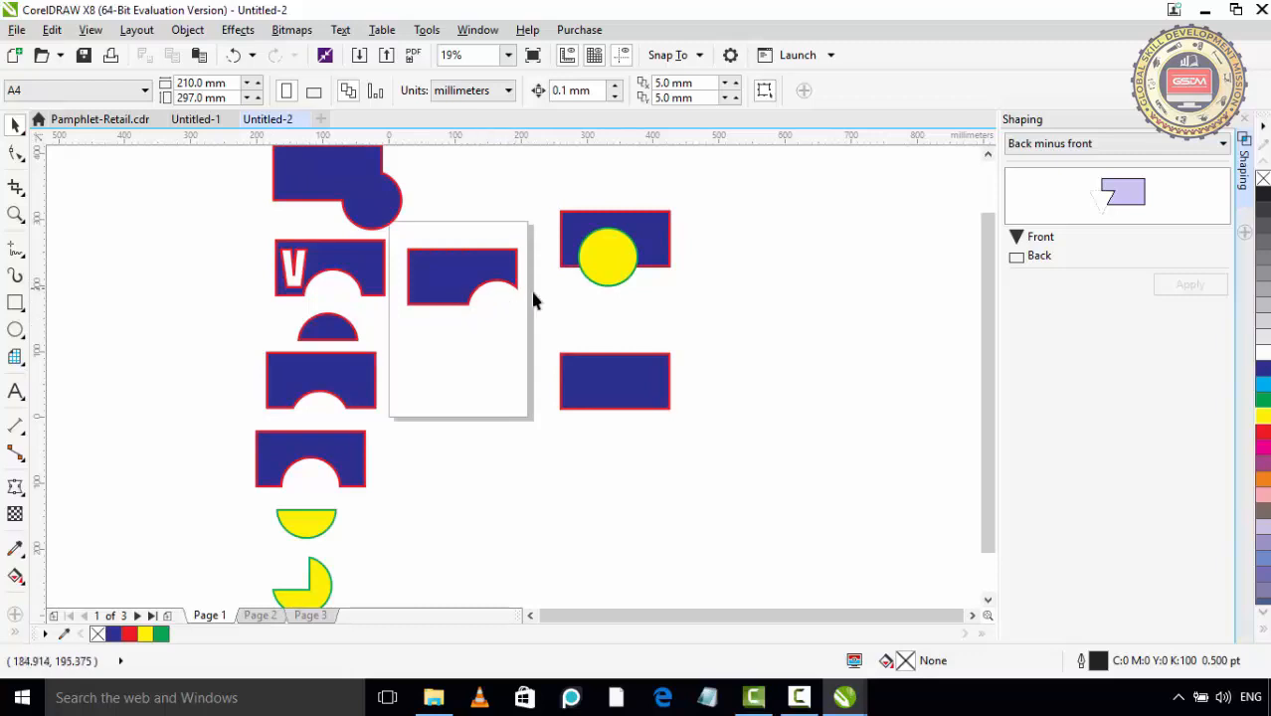
drag(478, 374, 476, 336)
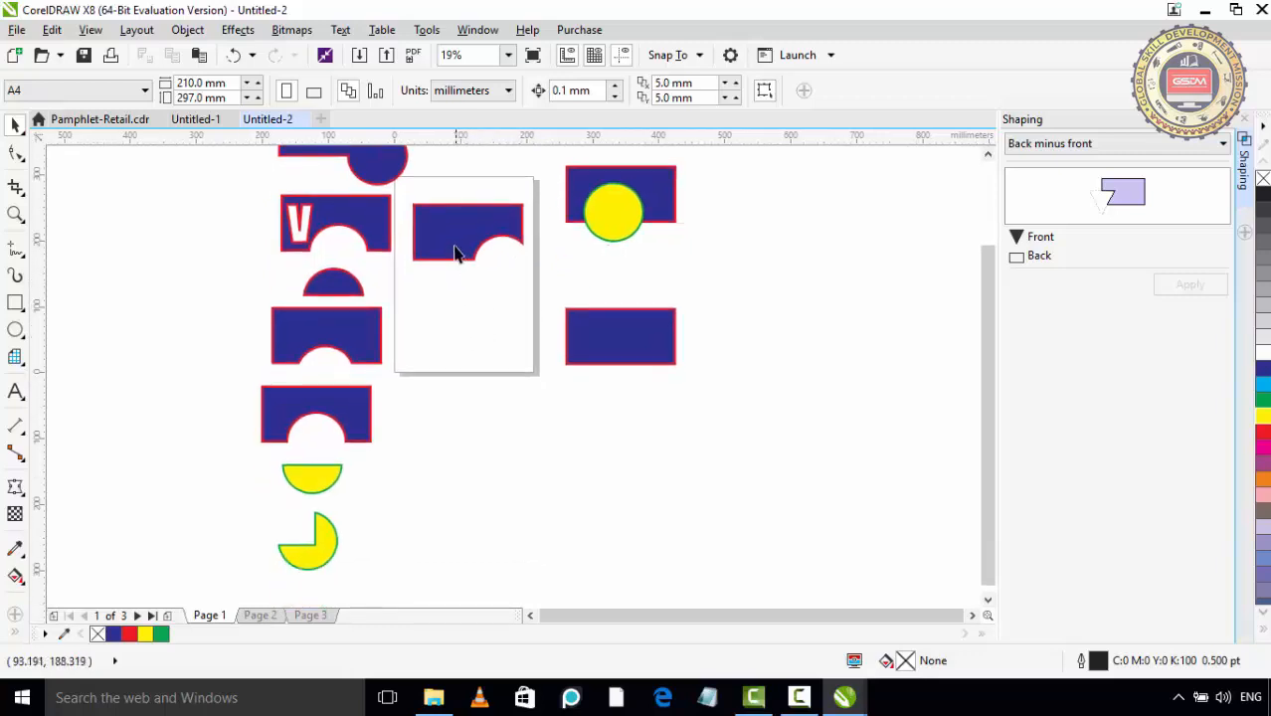
drag(456, 250, 307, 572)
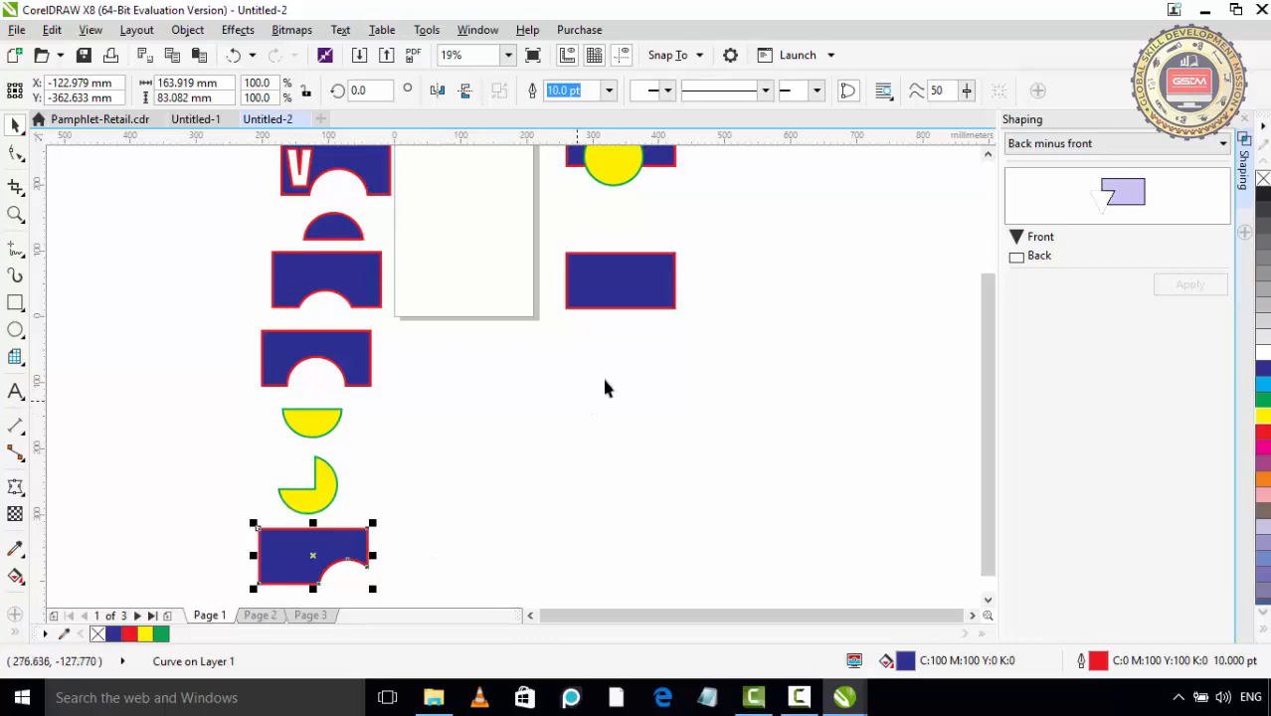
drag(539, 343, 547, 524)
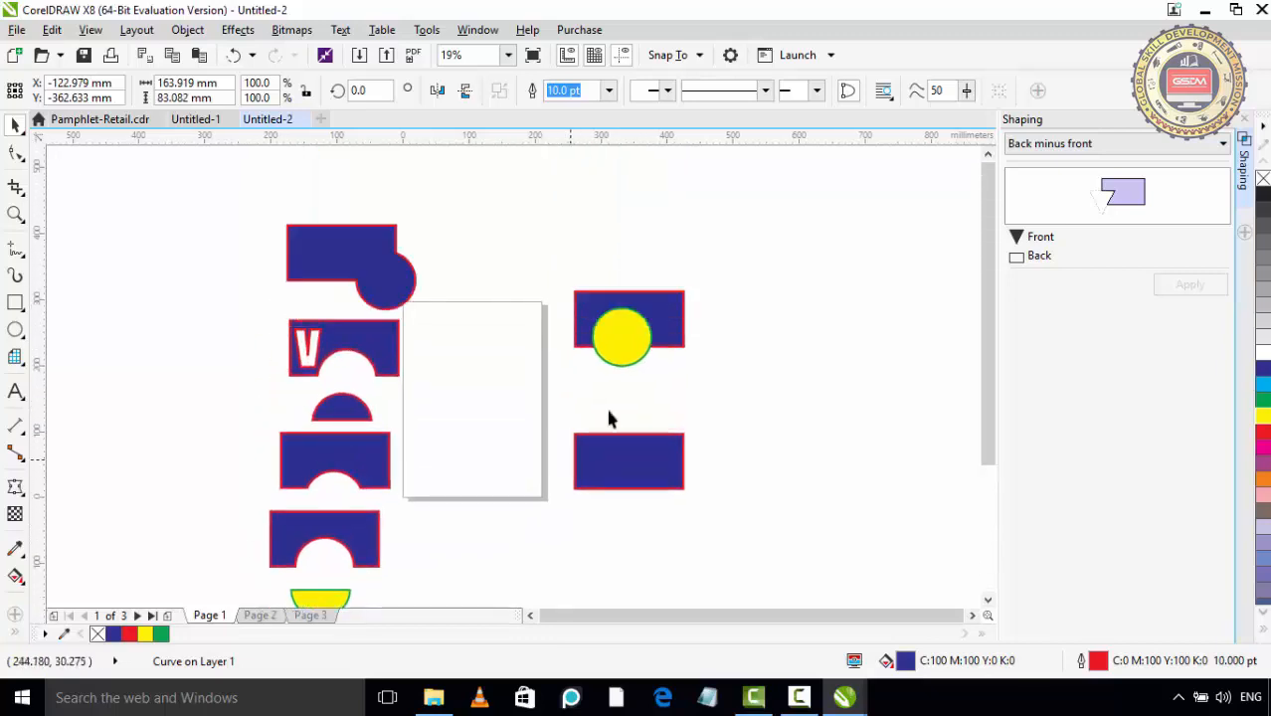
Copy the yellow circle and blue rectangle onto the page, placing the circle just below the rectangle without overlap
drag(637, 333, 508, 395)
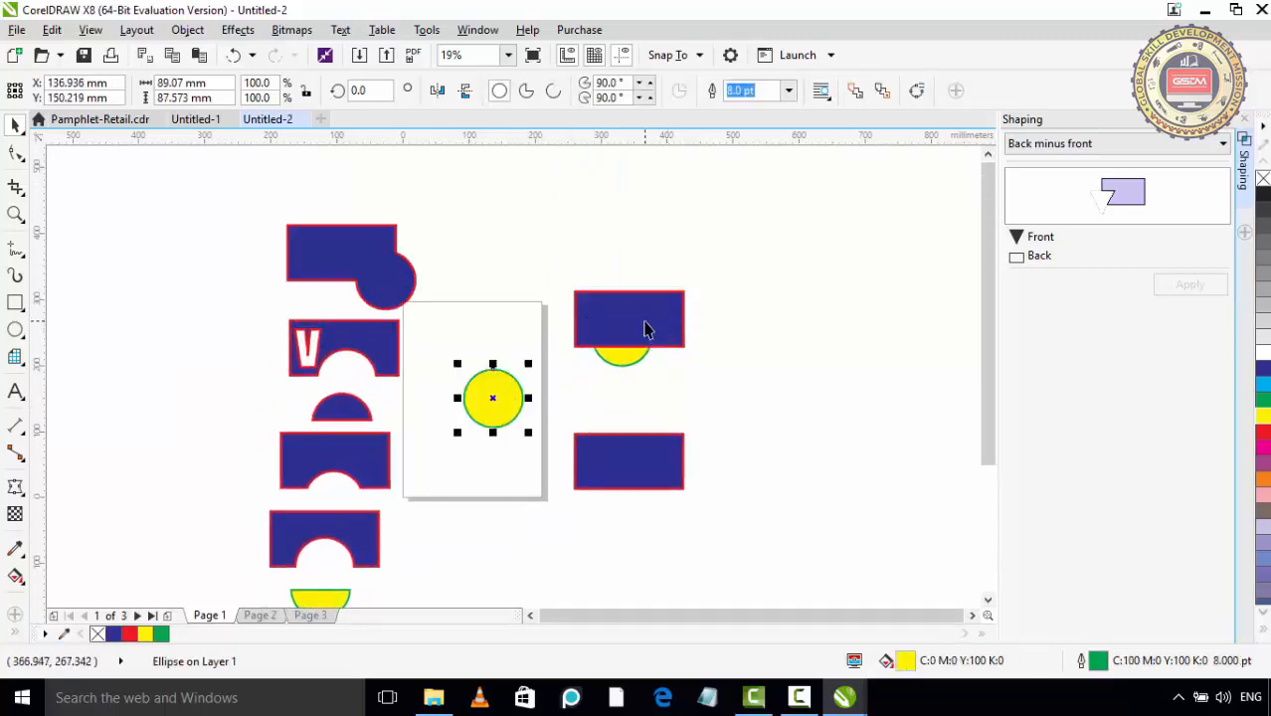
drag(638, 331, 491, 348)
drag(515, 410, 489, 413)
click(507, 247)
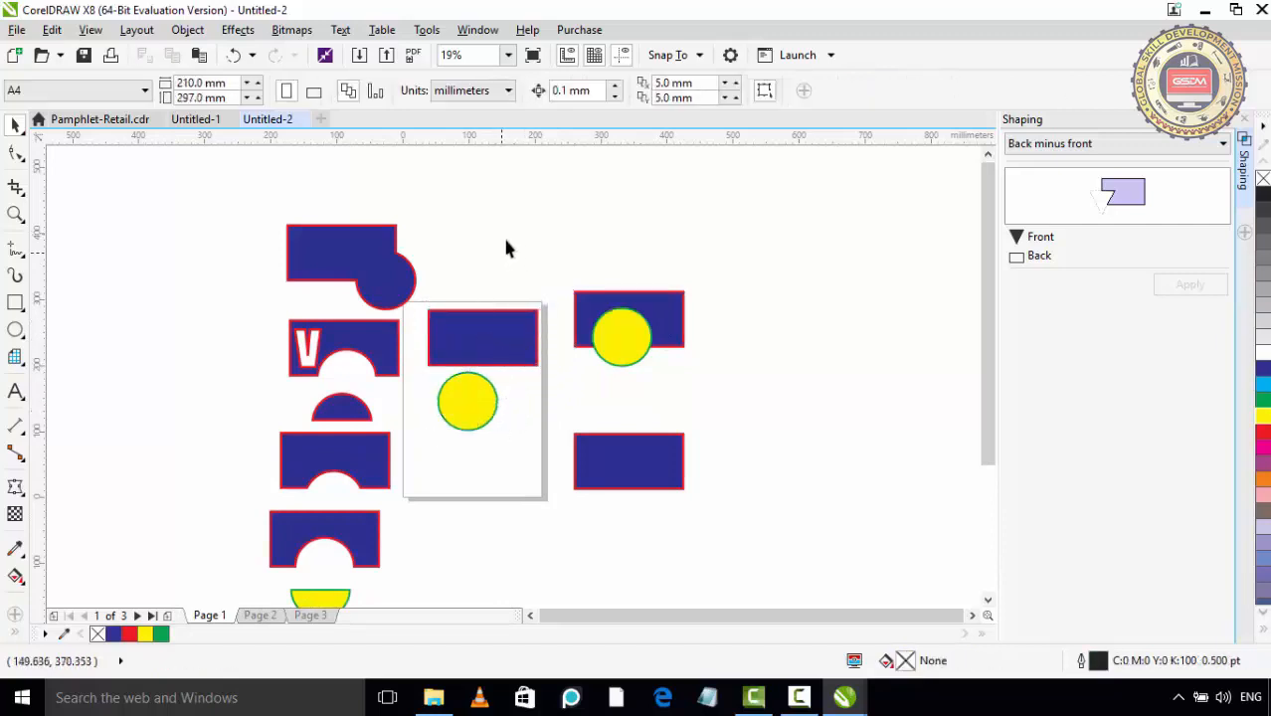
Add the artistic text "V" above the original rectangle and circle, and enlarge it to about 89 by 97 mm
click(15, 395)
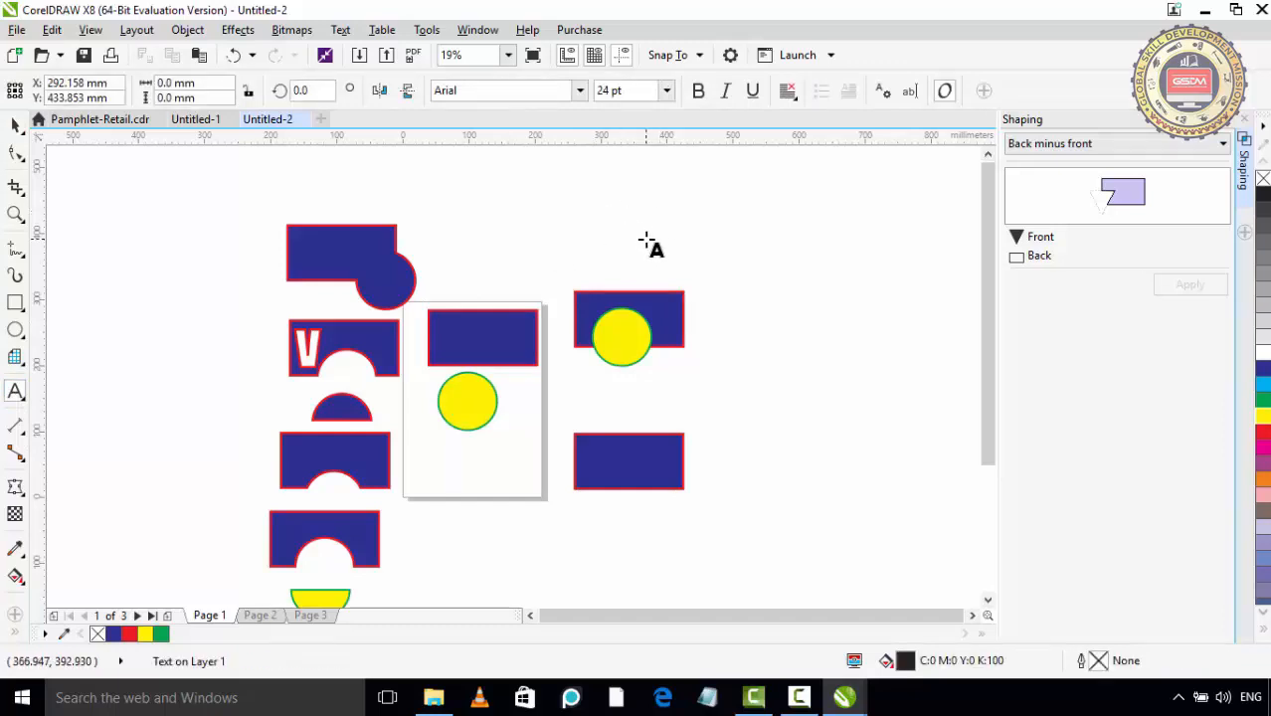
text(V)
scroll(603, 209, up, 1)
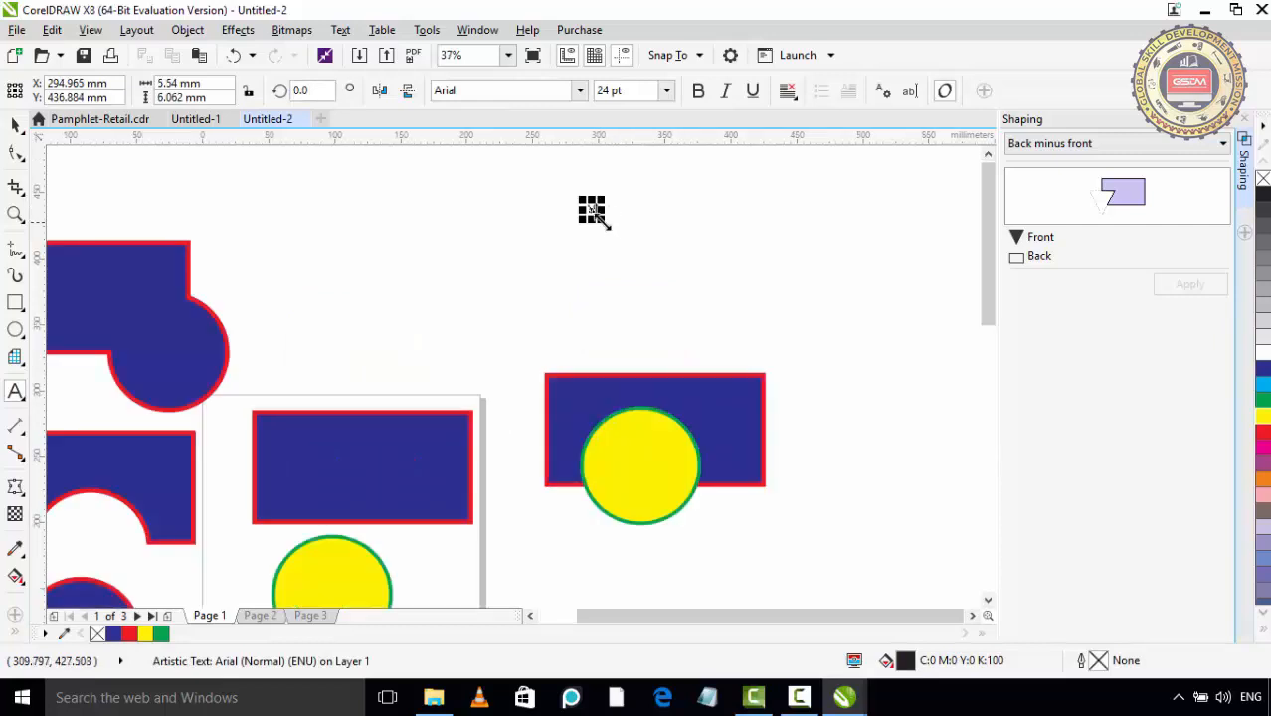
drag(603, 222, 711, 337)
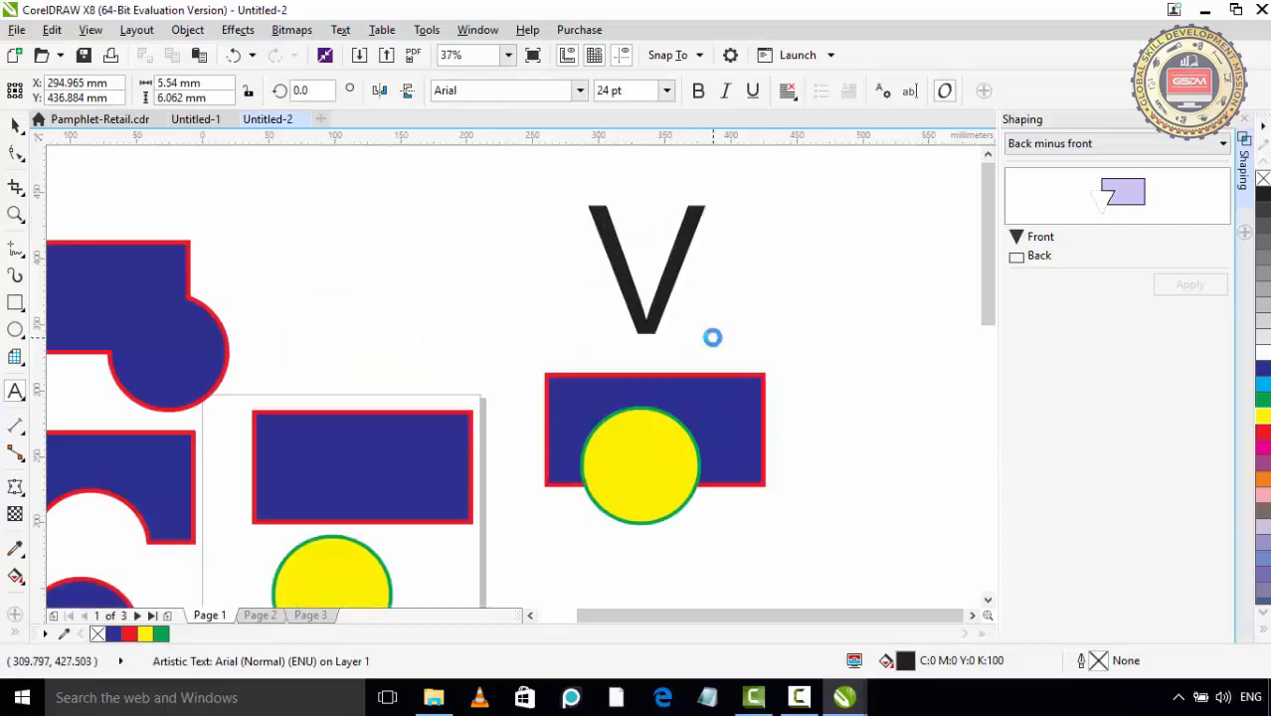
Change the font of the letter V to Impact
click(580, 91)
click(517, 148)
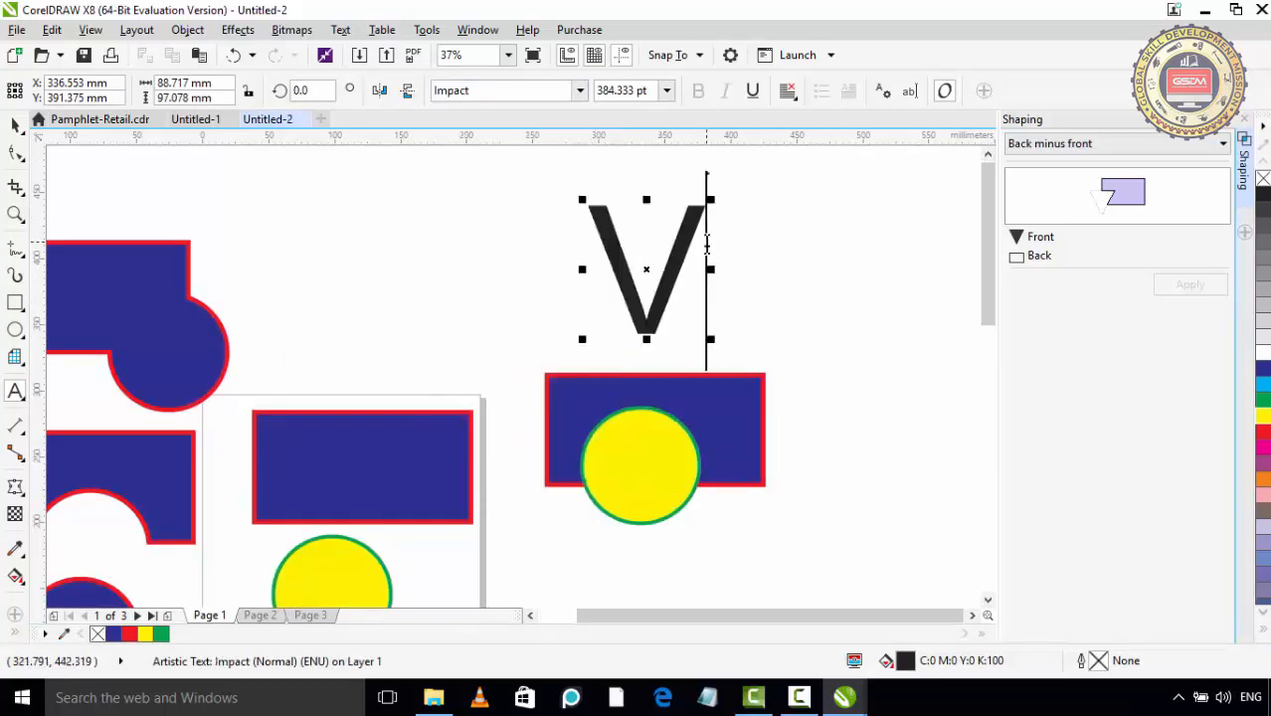
drag(703, 212, 610, 233)
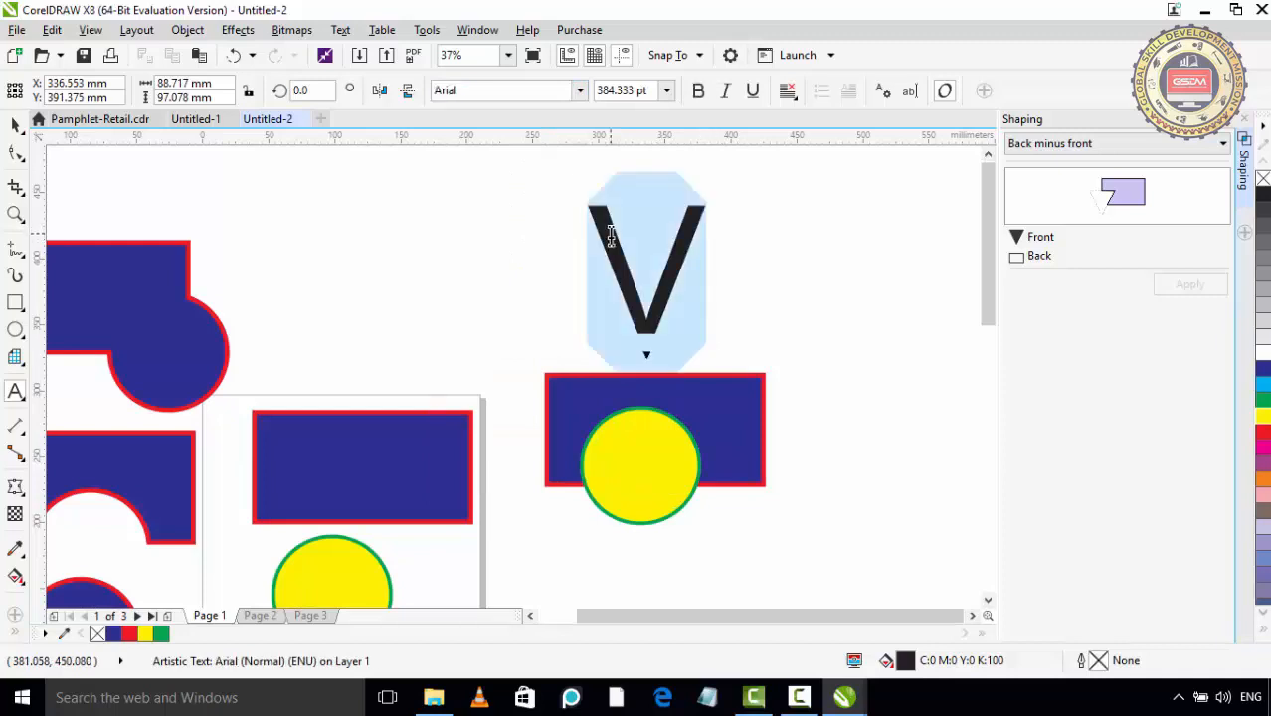
click(580, 90)
click(517, 146)
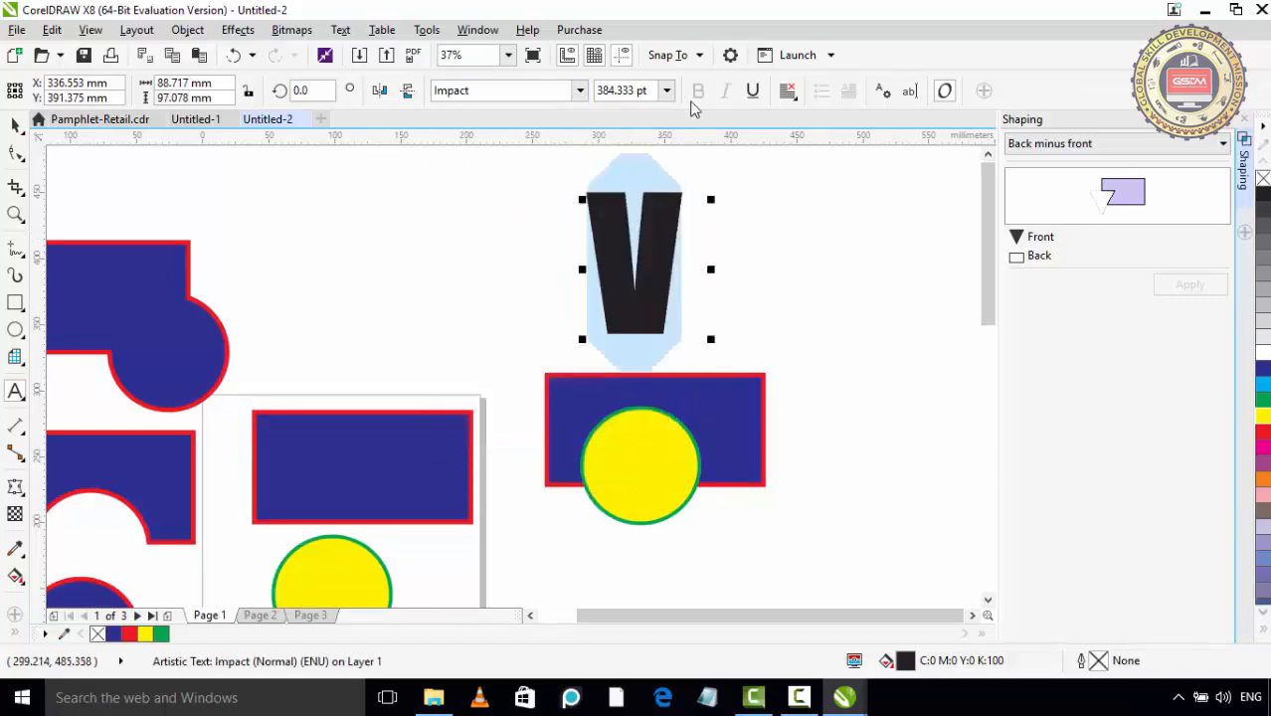
Move the letter V onto the yellow circle on the page
scroll(743, 286, down, 2)
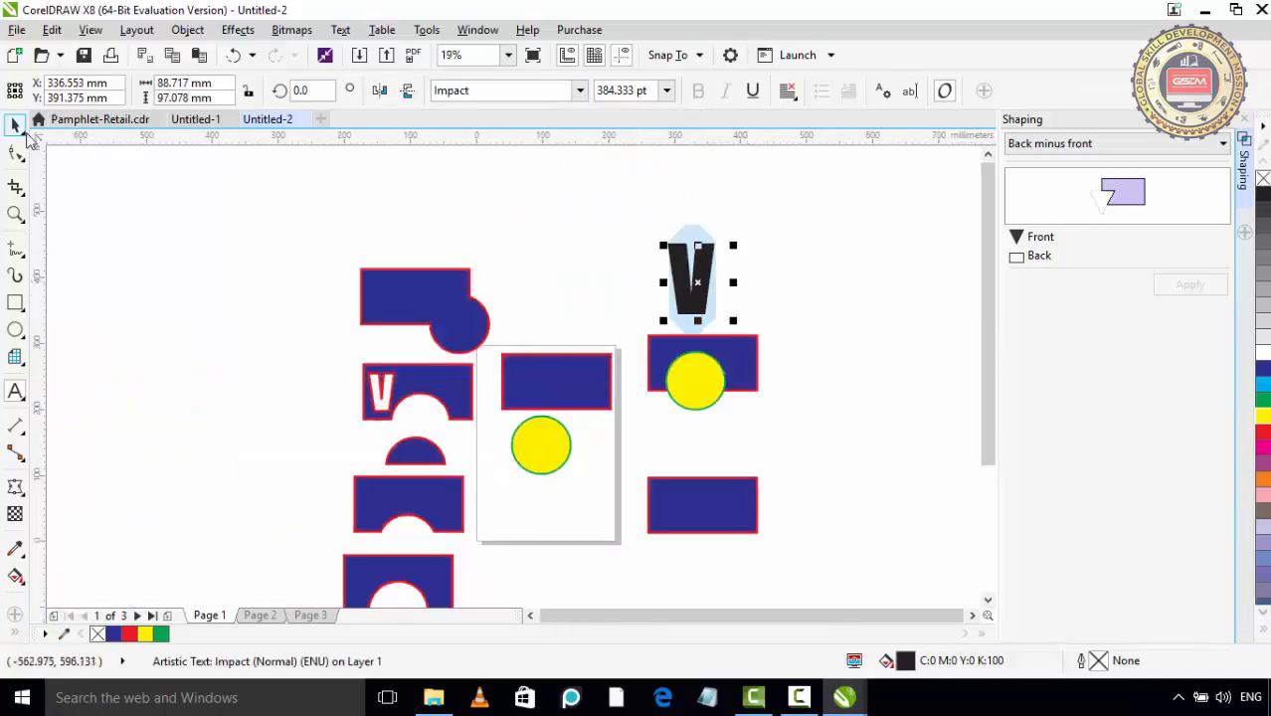
click(16, 126)
click(763, 244)
drag(696, 299, 550, 501)
Enlarge the yellow circle on the page to about 138 by 136 mm and position it behind the letter V
click(582, 460)
drag(558, 432, 552, 460)
mouse_move(573, 510)
mouse_down()
mouse_move(605, 545)
mouse_move(573, 495)
mouse_up()
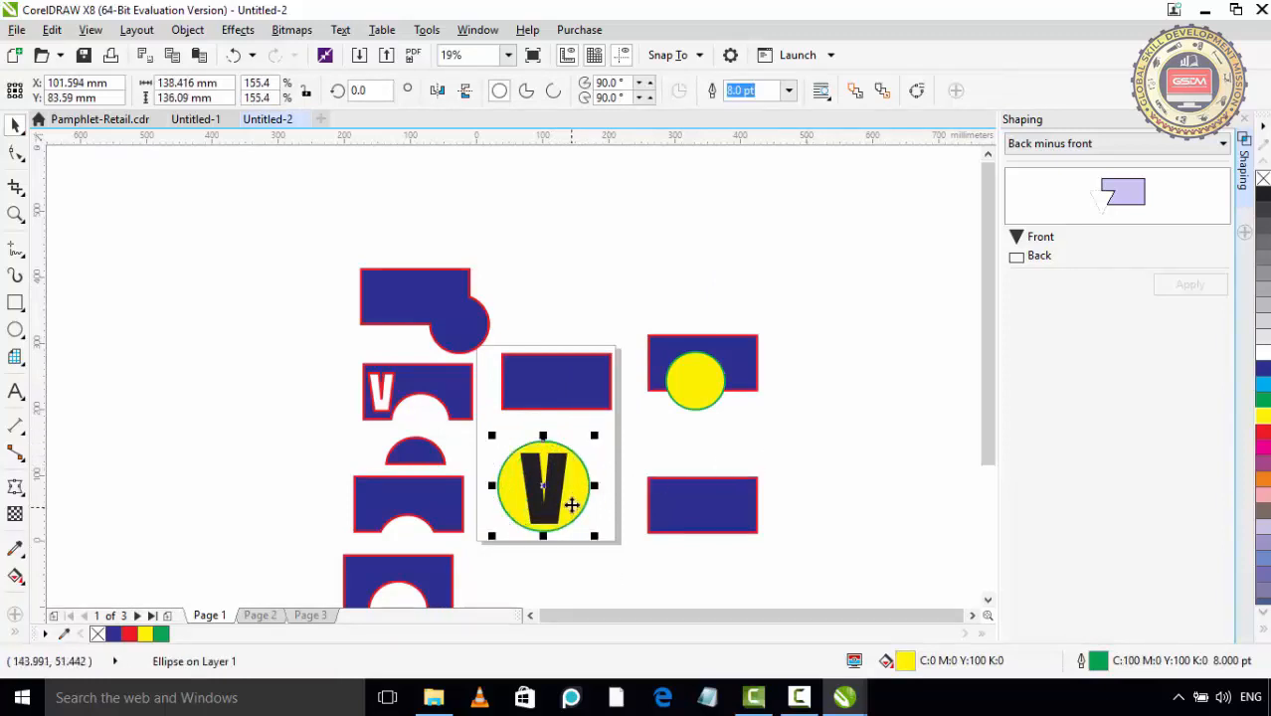
Try to apply Front minus back to the letter V and the yellow circle behind it
drag(576, 436, 585, 336)
scroll(567, 320, up, 2)
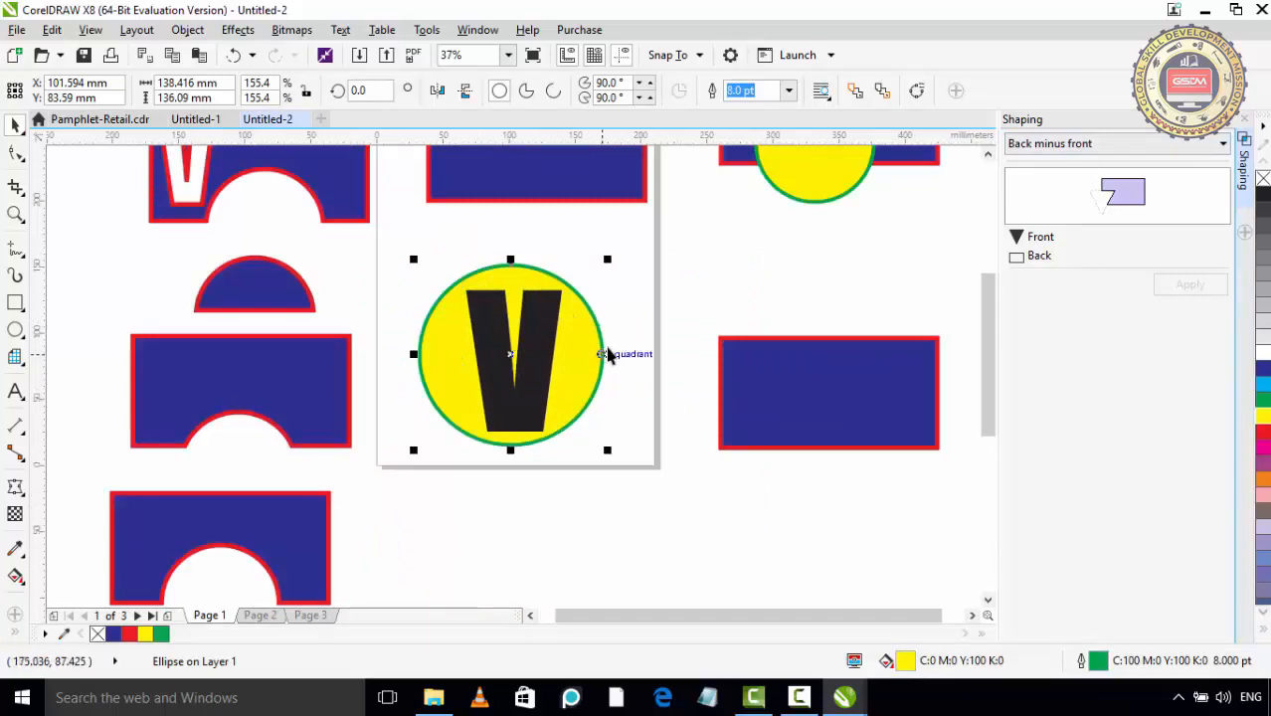
click(1118, 146)
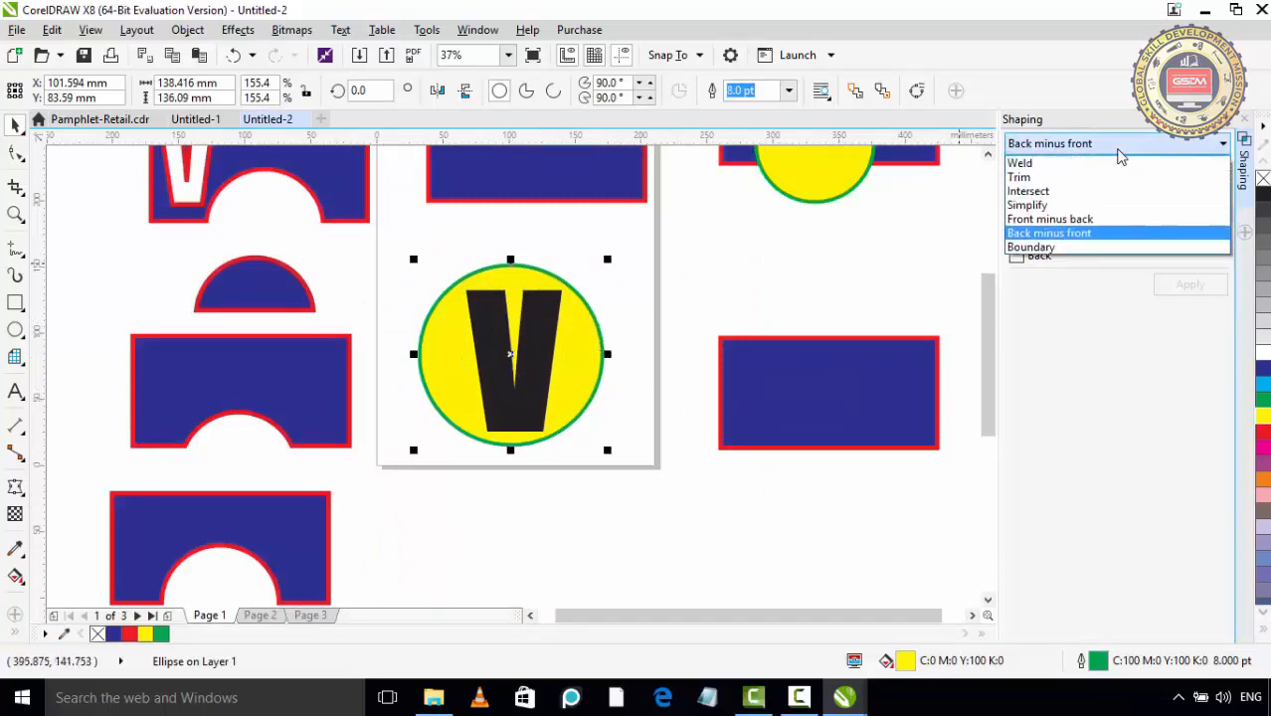
click(1050, 219)
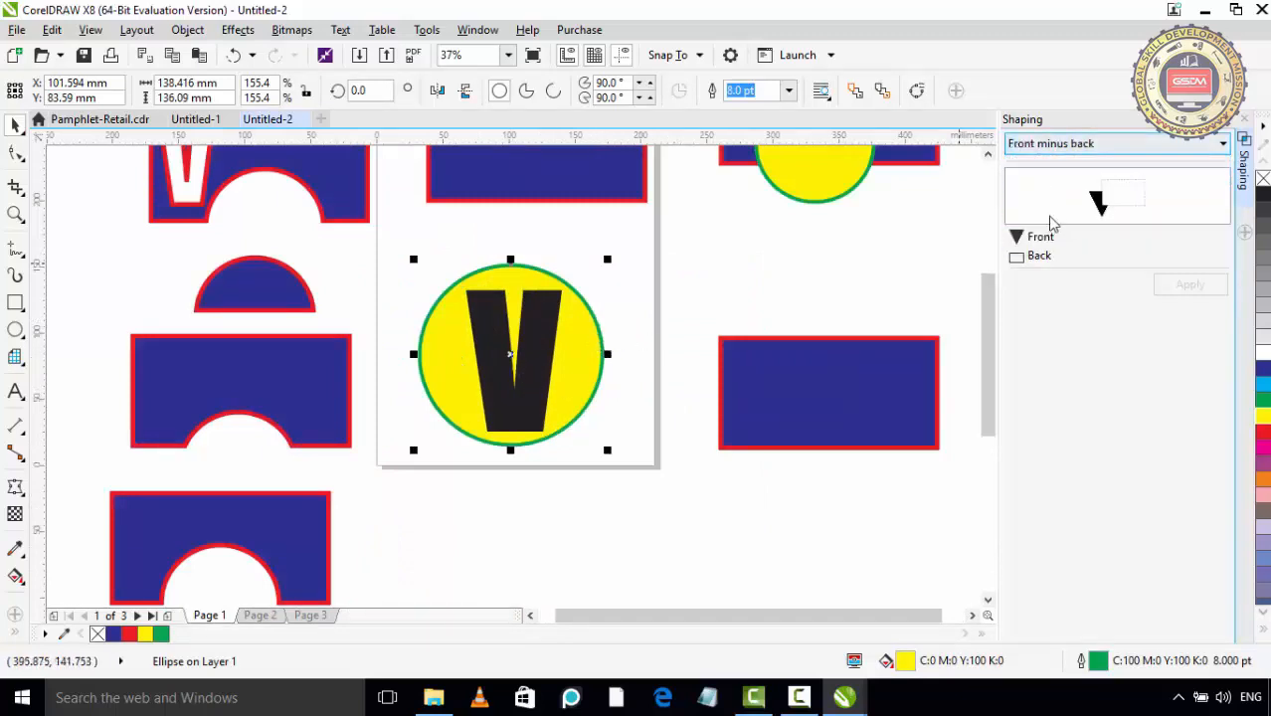
click(639, 335)
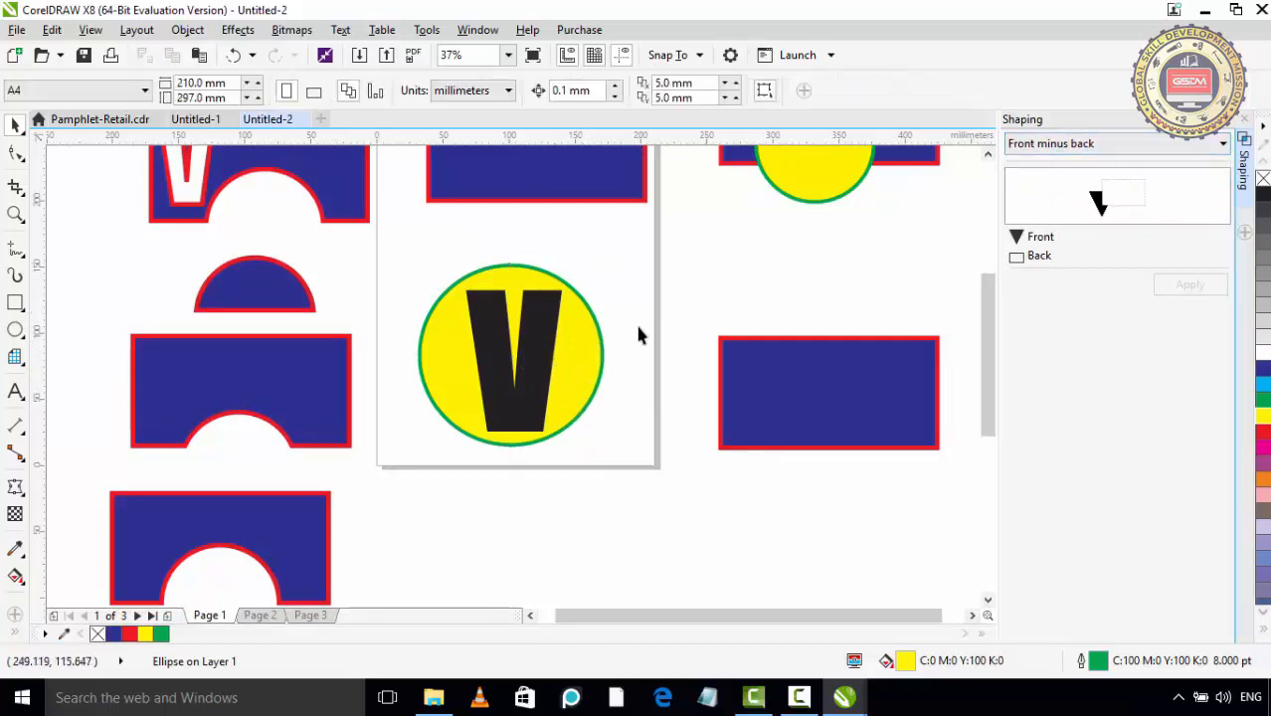
click(546, 353)
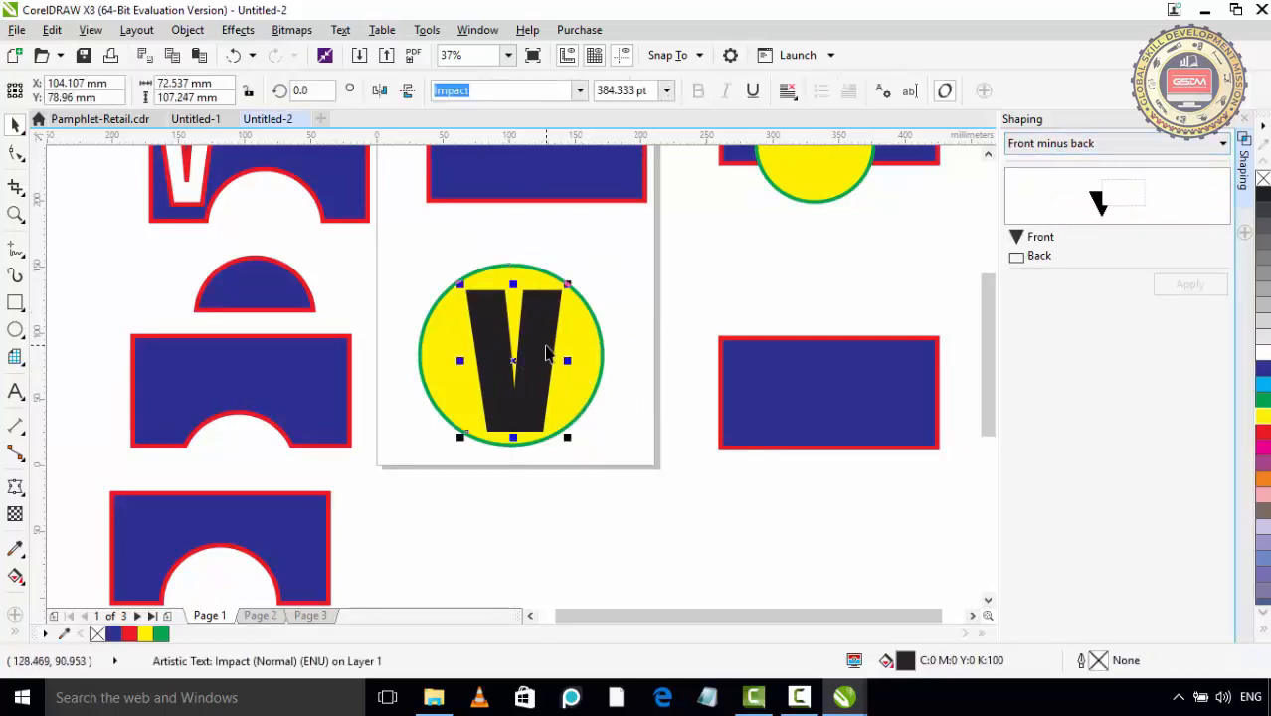
shift+click(602, 360)
click(1189, 285)
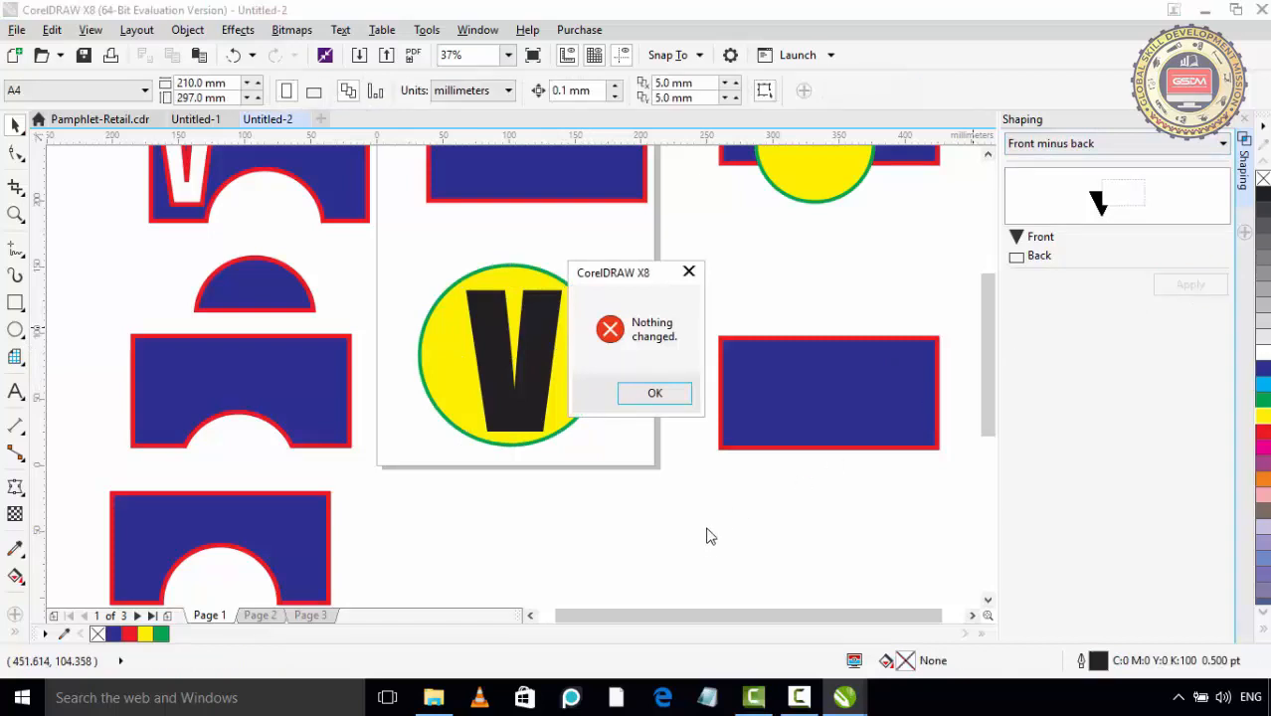
click(654, 394)
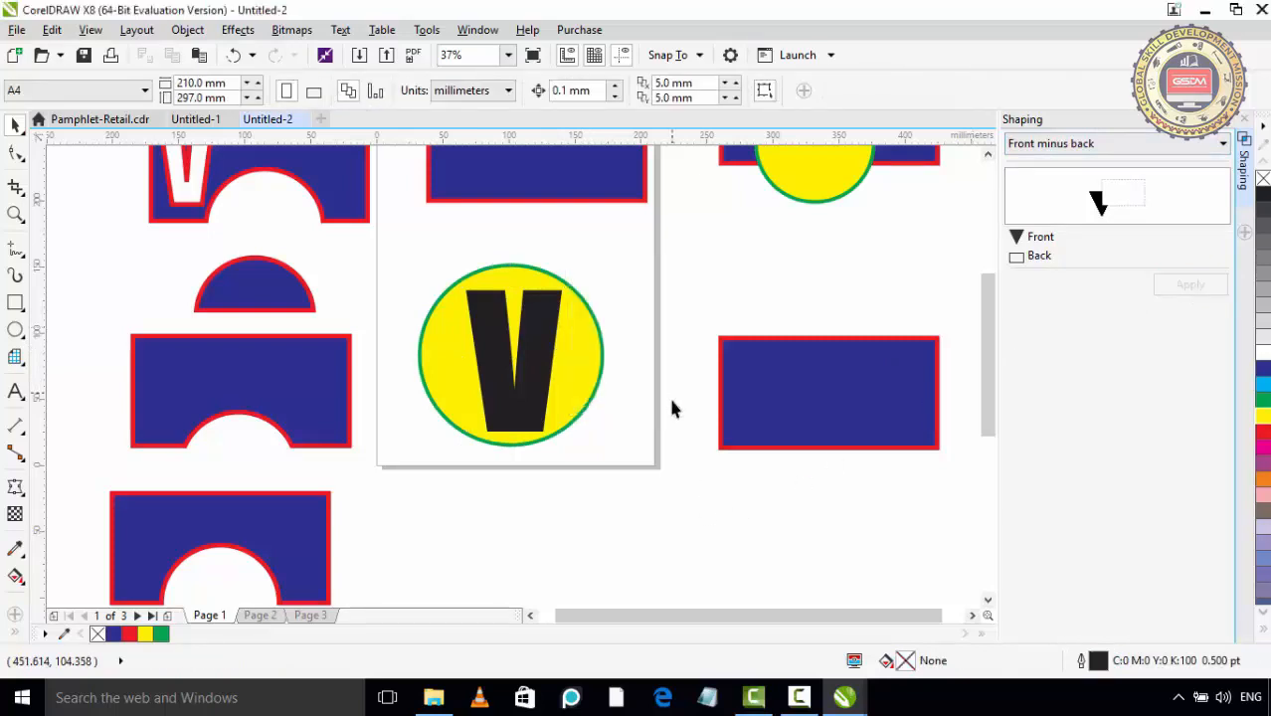
Apply Back minus front to the letter V and the yellow circle to cut the letter out of the circle
click(571, 412)
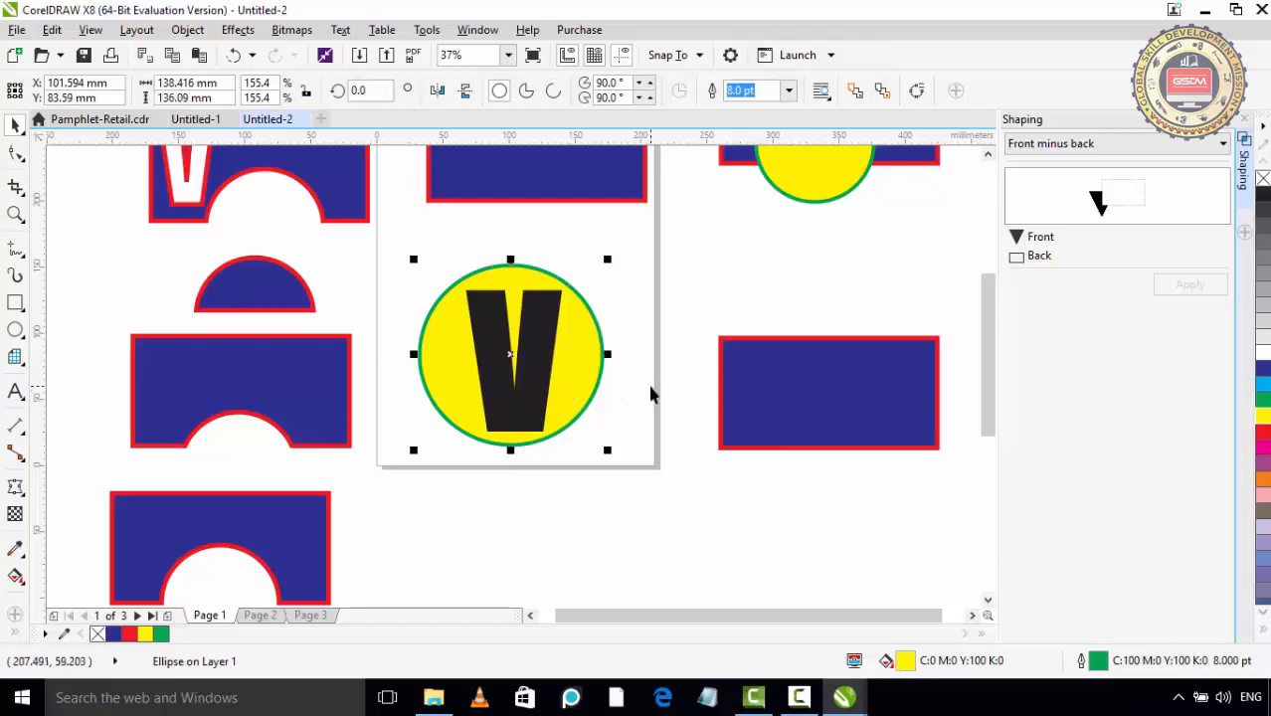
click(651, 412)
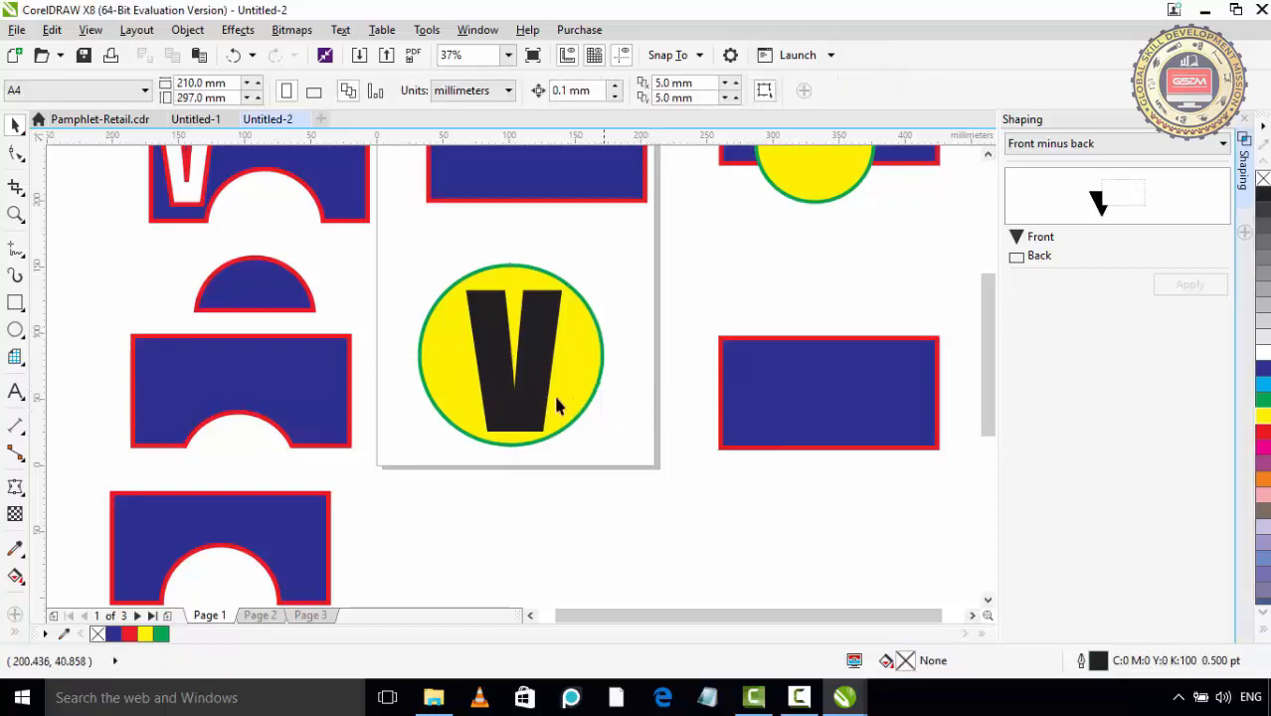
click(541, 395)
shift+click(578, 390)
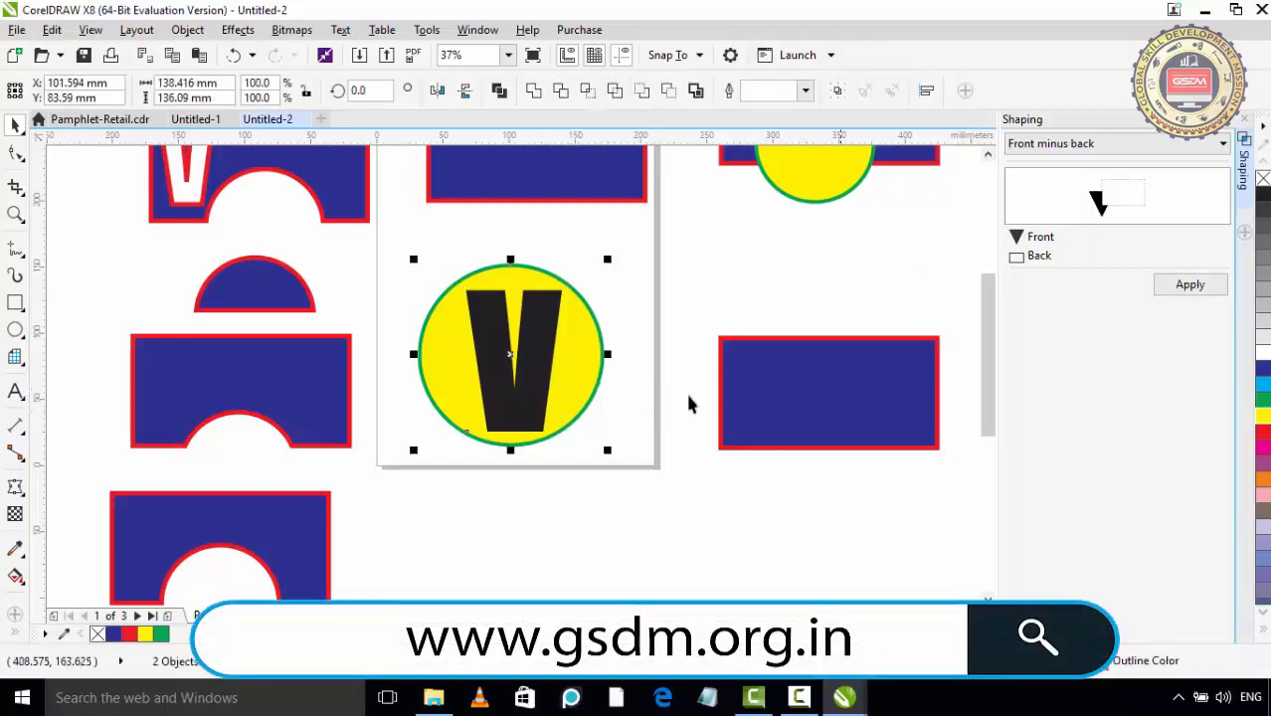
click(584, 418)
click(545, 399)
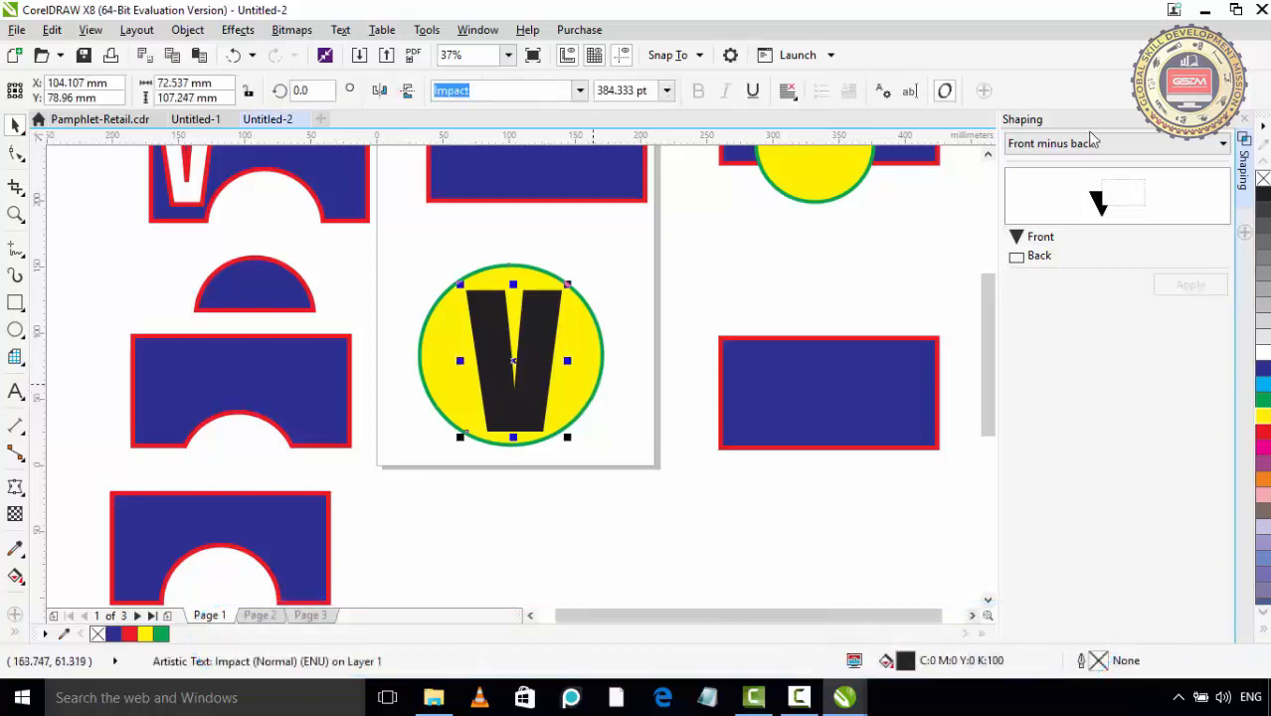
click(1094, 144)
click(1076, 232)
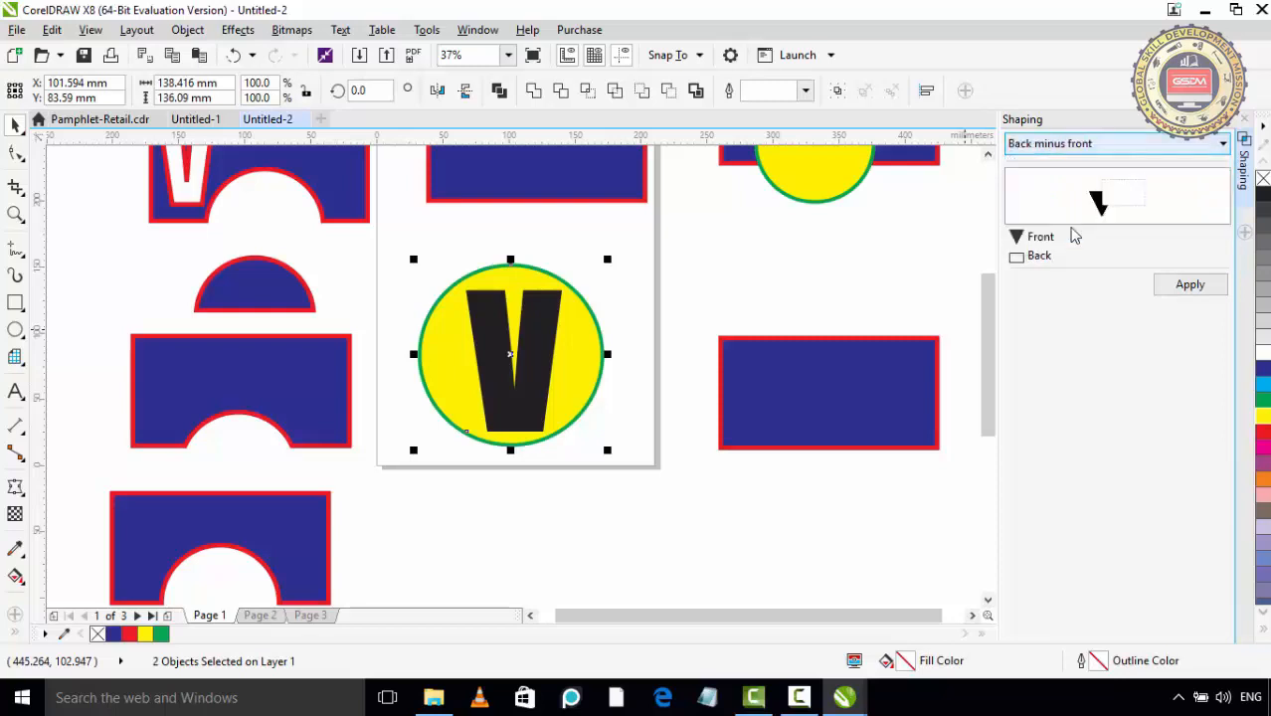
click(1187, 284)
click(753, 291)
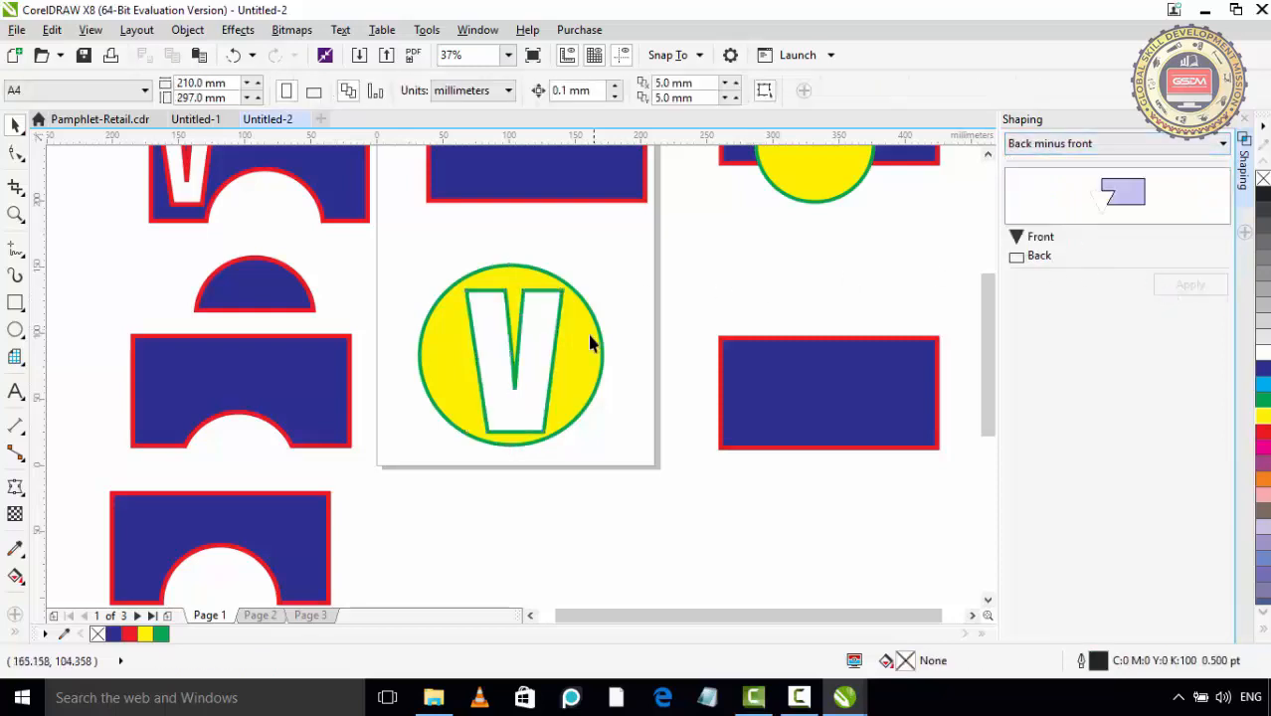
Move the yellow circle with the V cutout closer to the rectangle on the page, at about X 106 mm, Y 110 mm
mouse_move(590, 343)
mouse_down()
mouse_move(725, 292)
mouse_move(588, 355)
mouse_up()
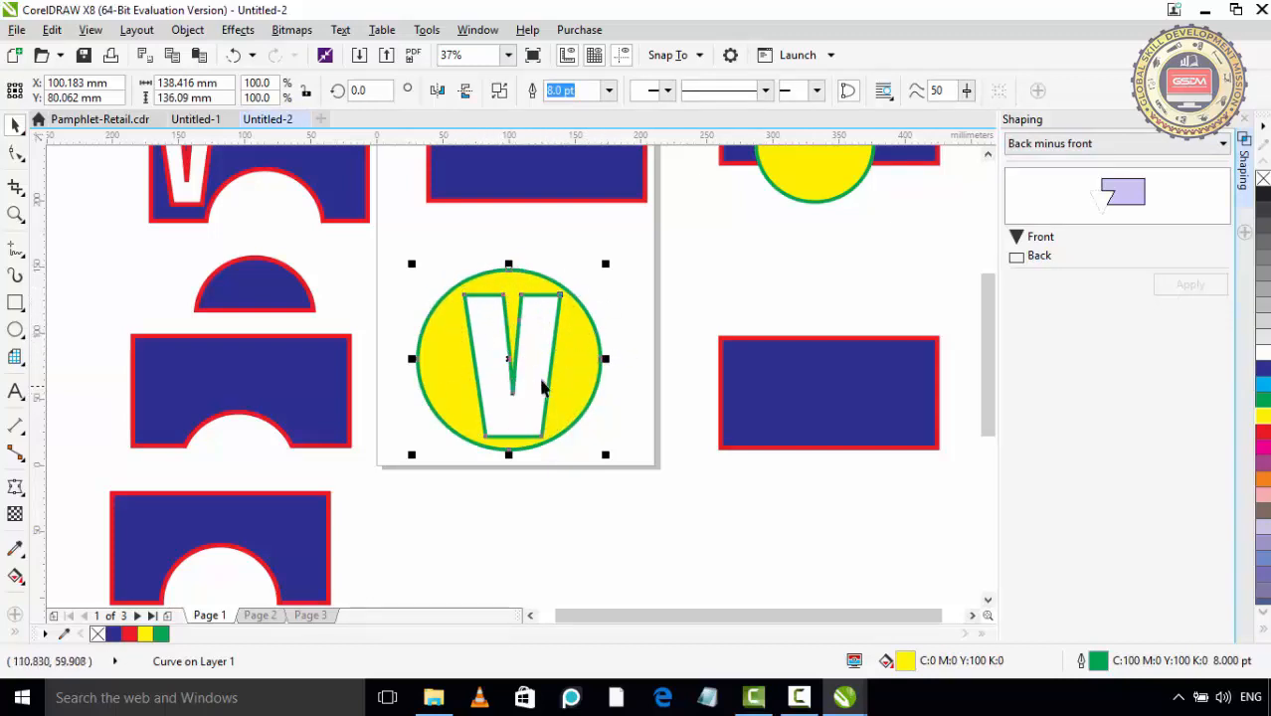
click(1044, 144)
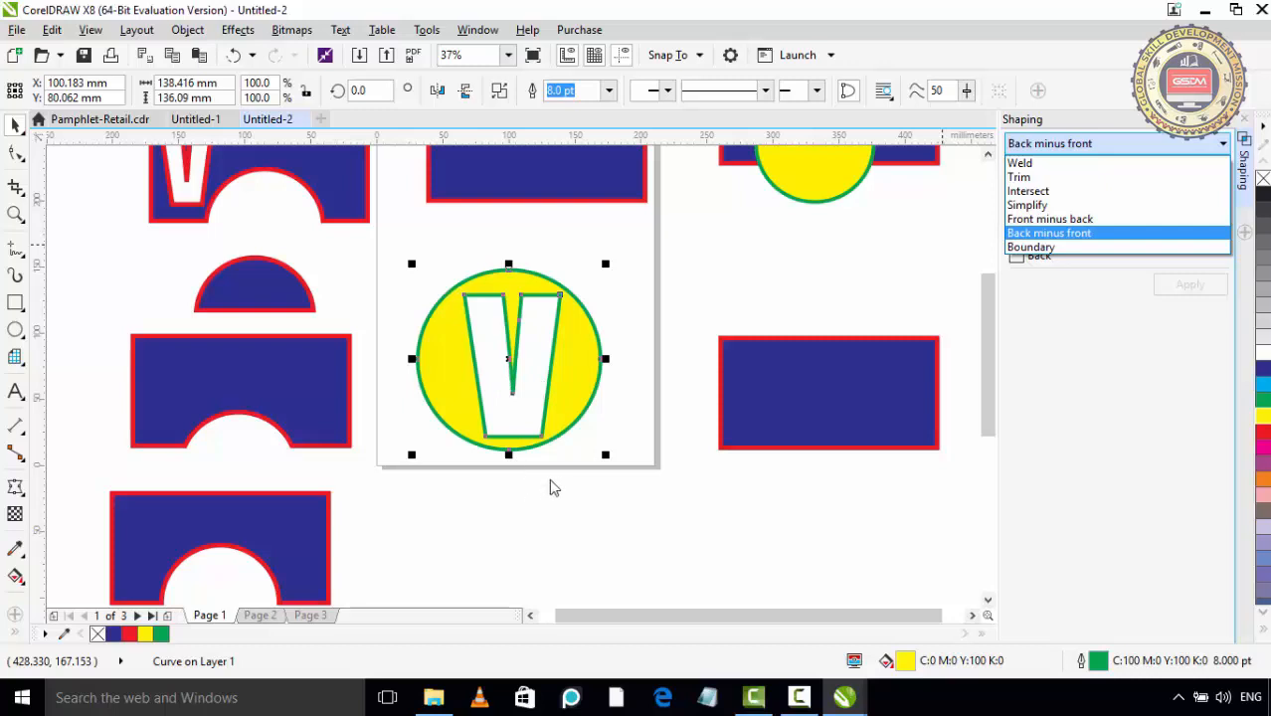
click(575, 388)
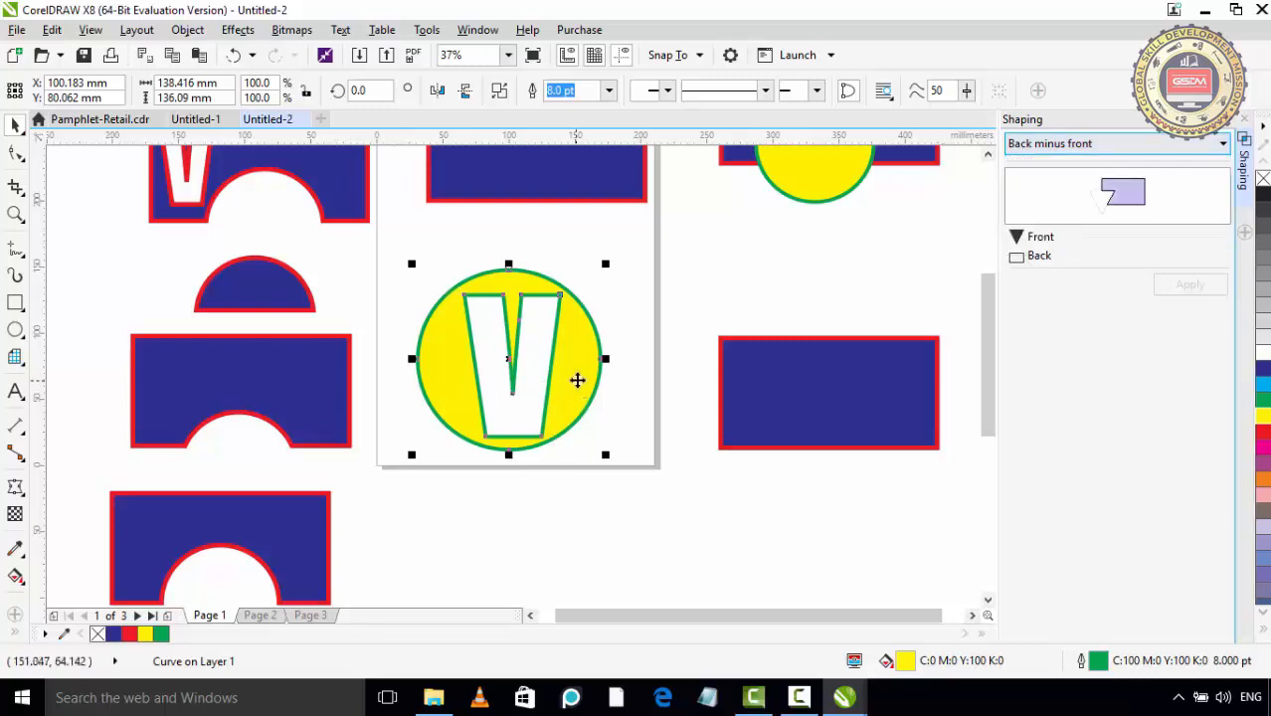
click(686, 285)
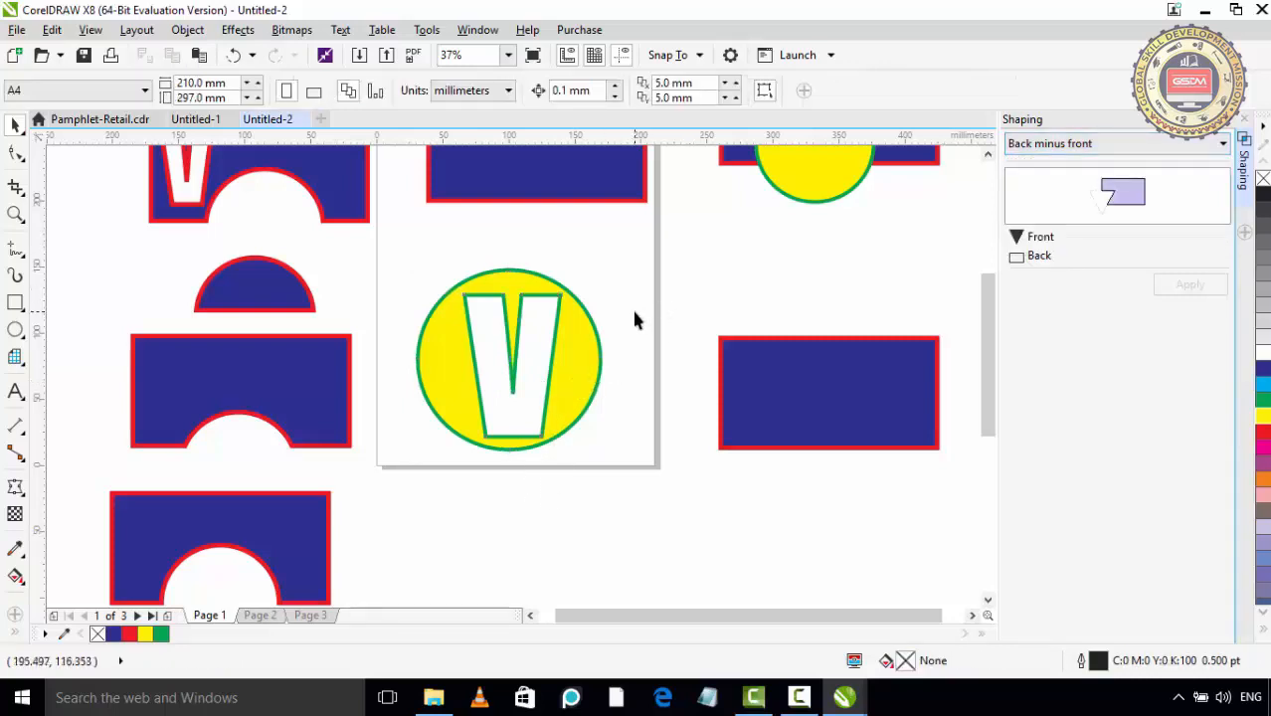
drag(545, 383, 553, 342)
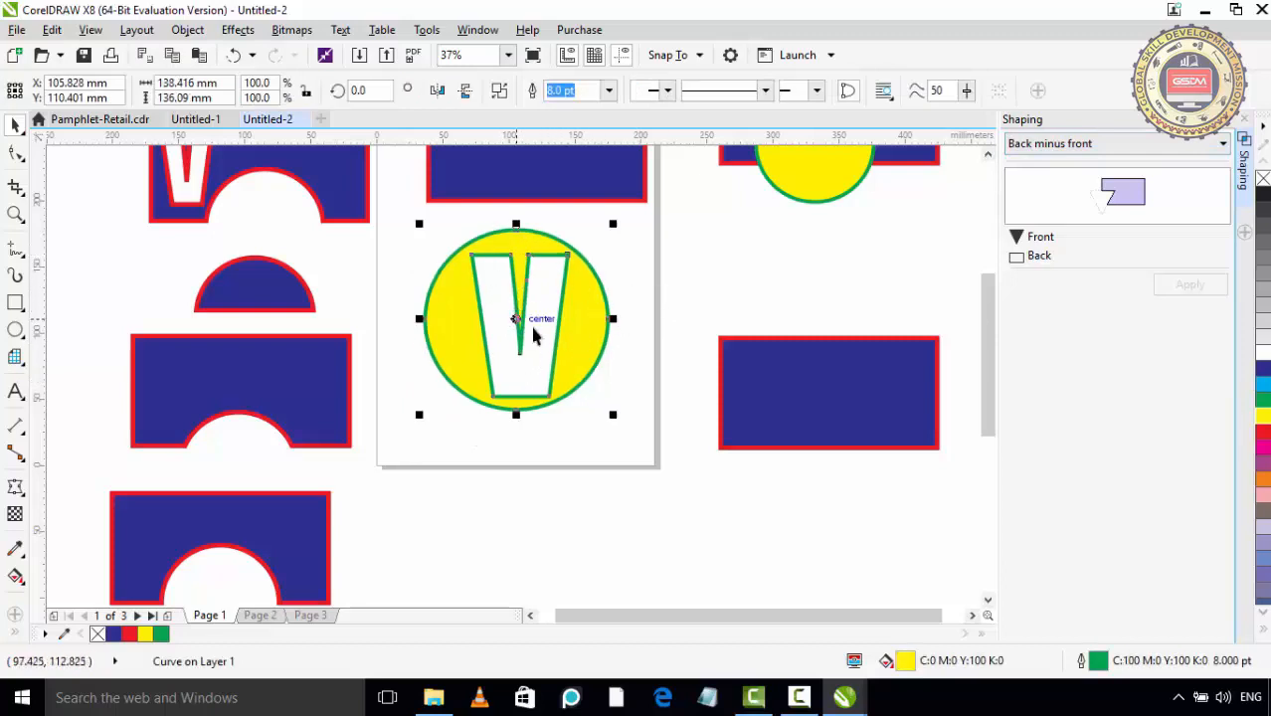
click(1034, 147)
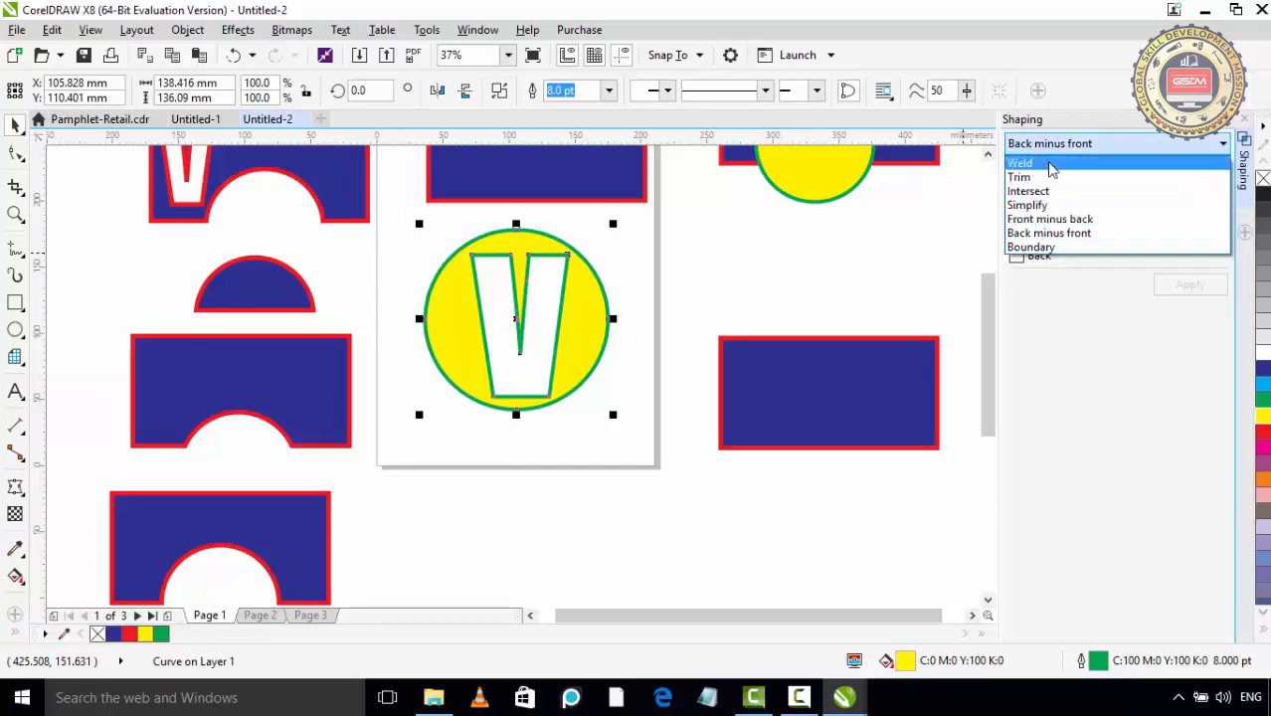
click(781, 273)
scroll(700, 301, down, 2)
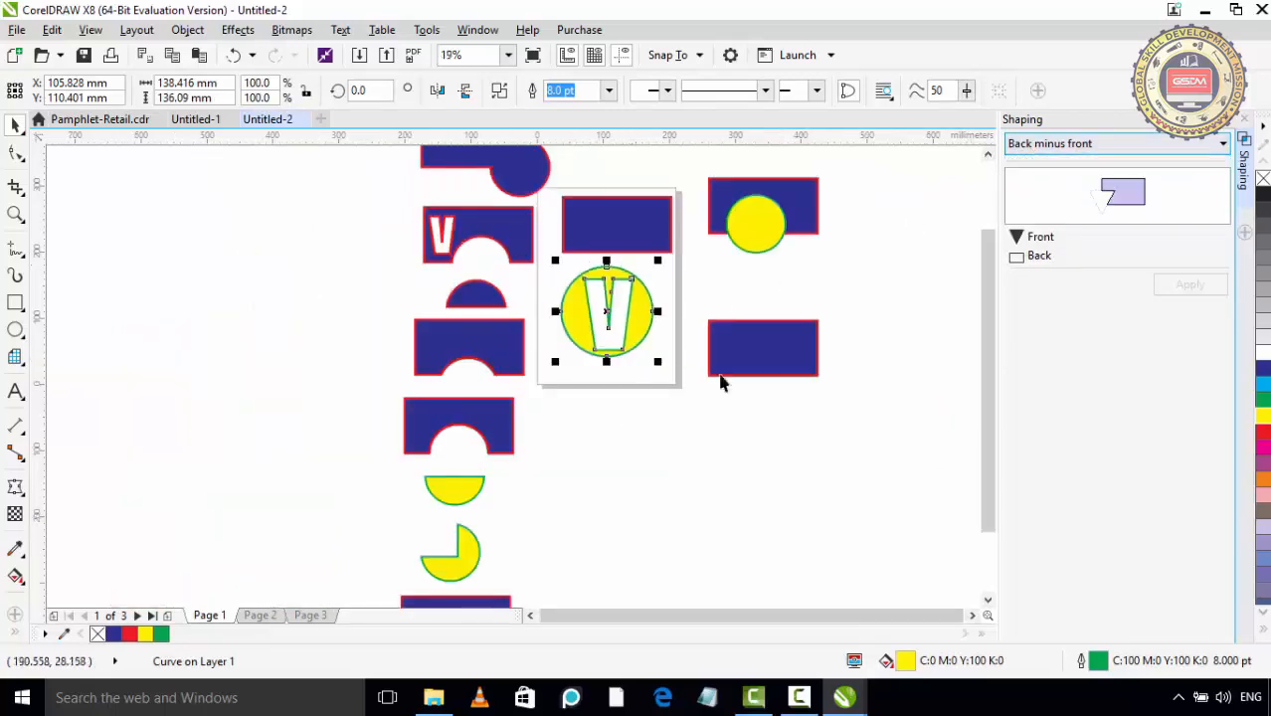